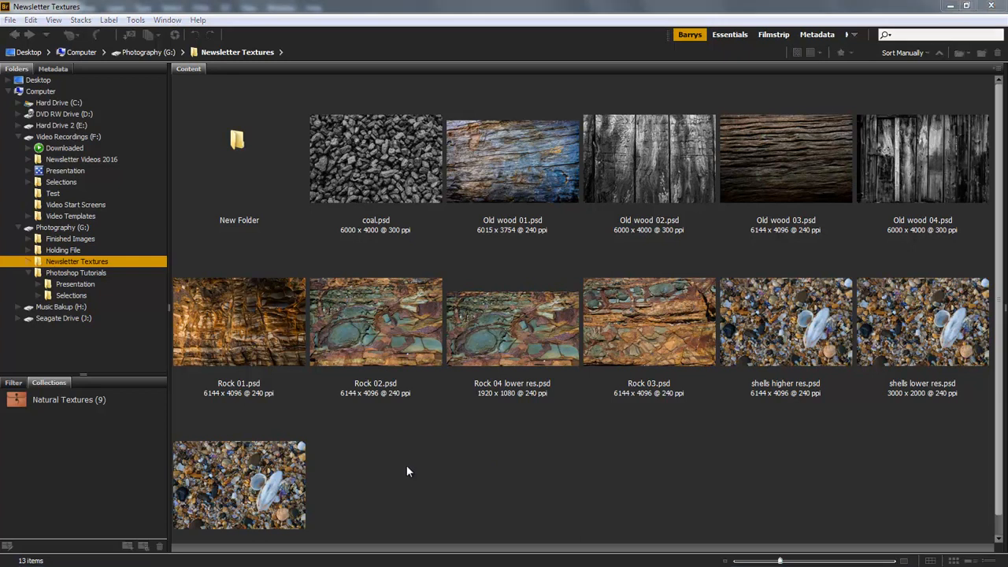
Examine the three shells texture files in the Newsletter Textures folder and compare their pixel dimensions
click(780, 329)
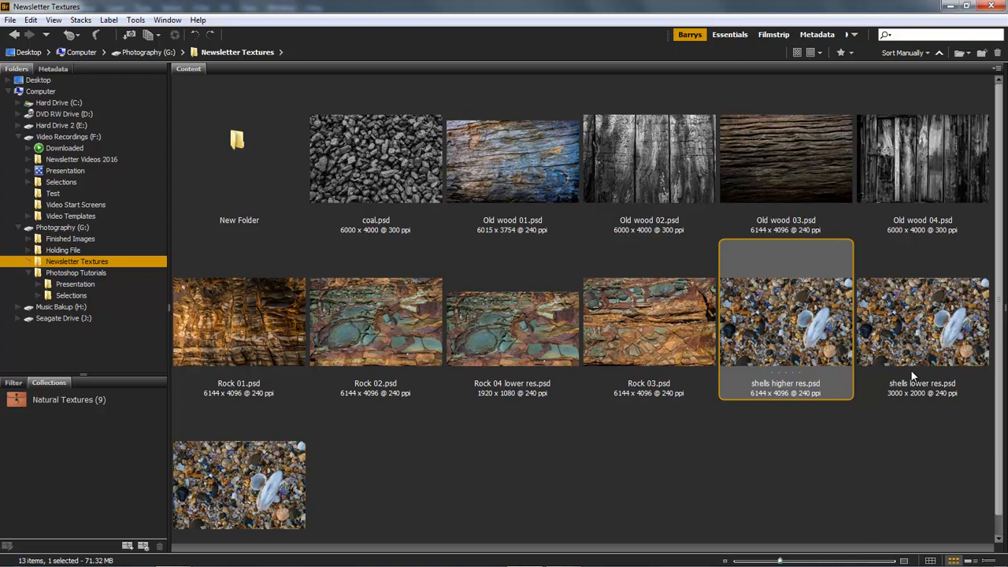
click(929, 335)
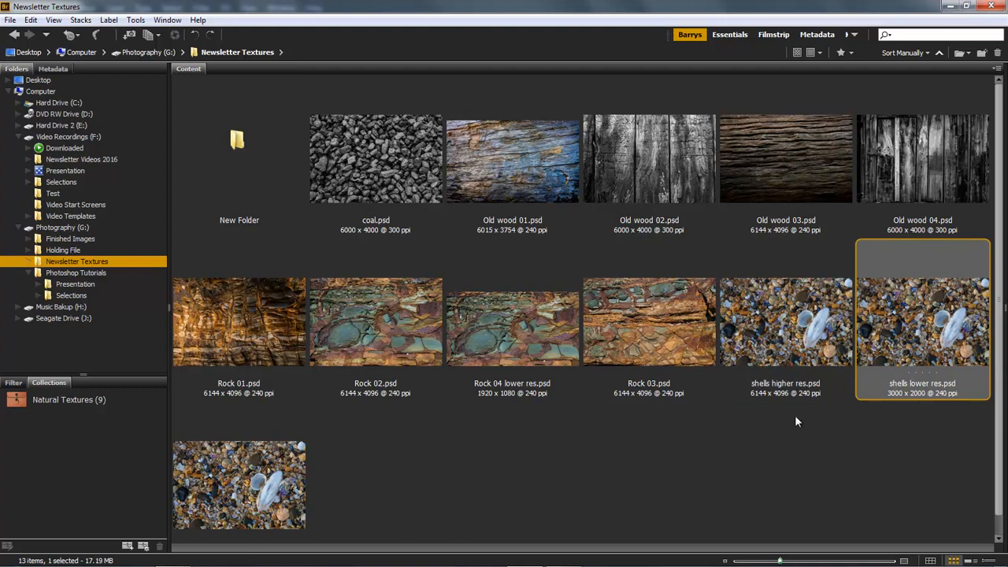
click(228, 479)
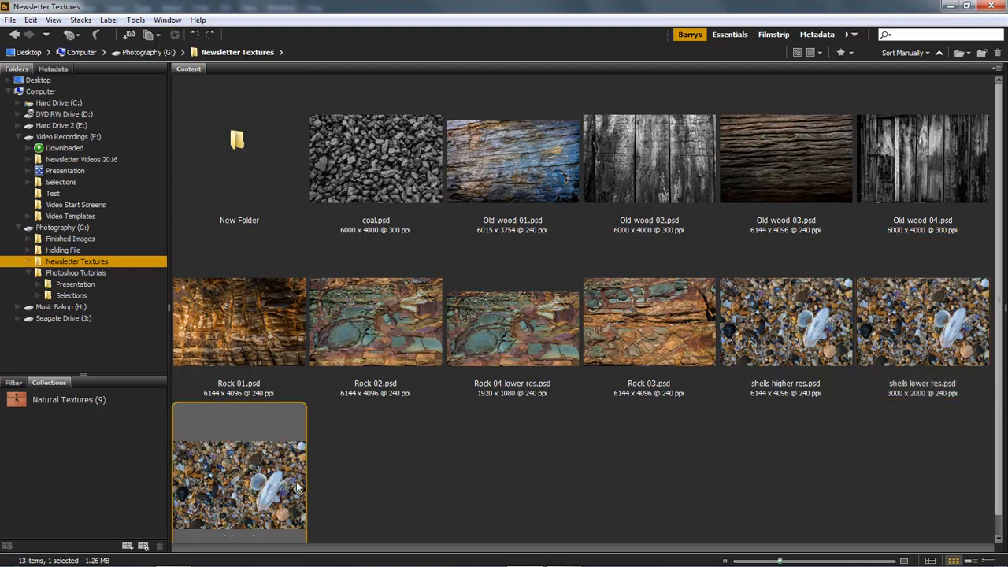
drag(999, 418, 999, 450)
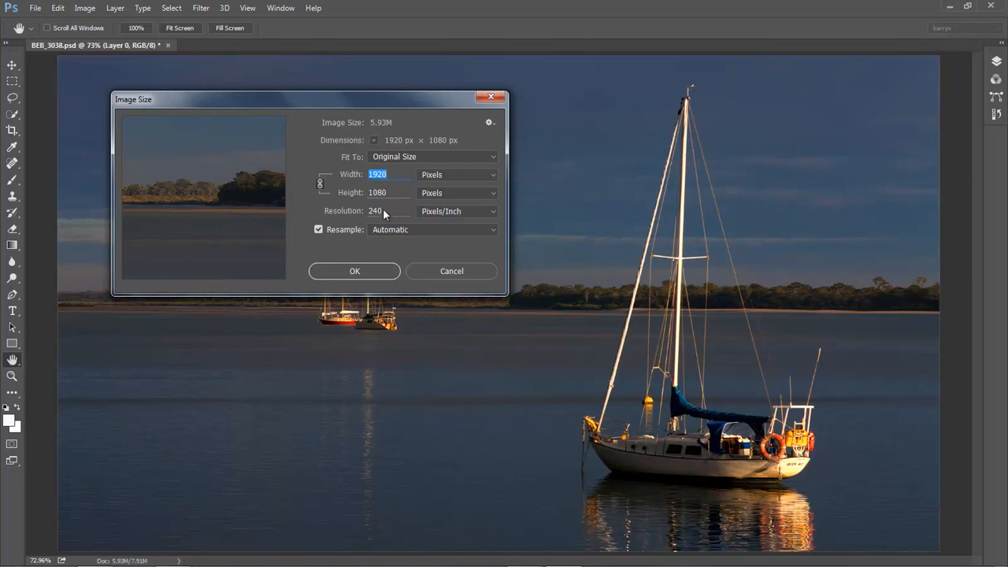
In Photoshop, accept the 1920 x 1080 px image size, convert the boat photo for smart filters and show its layers
click(356, 271)
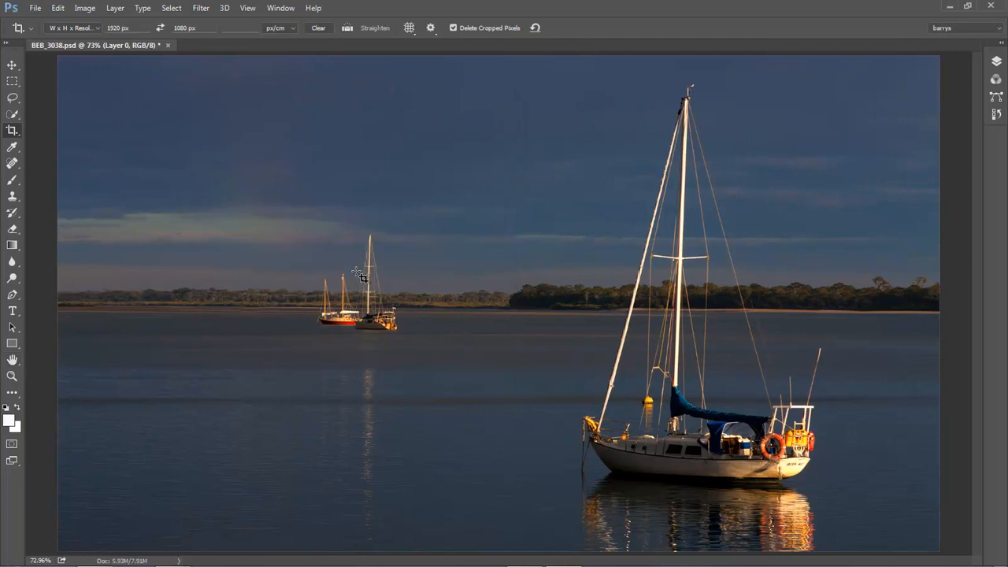
key(v)
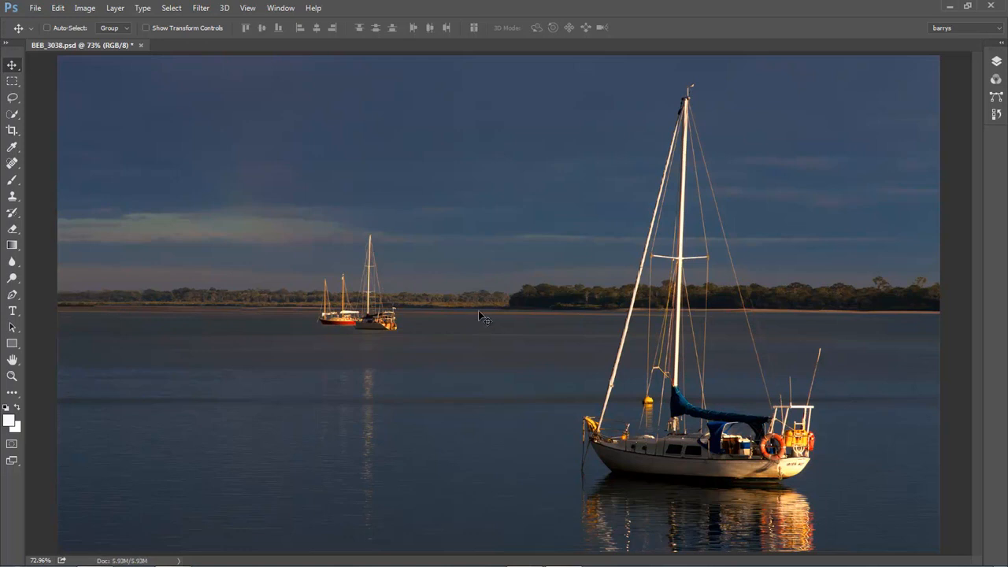
click(201, 8)
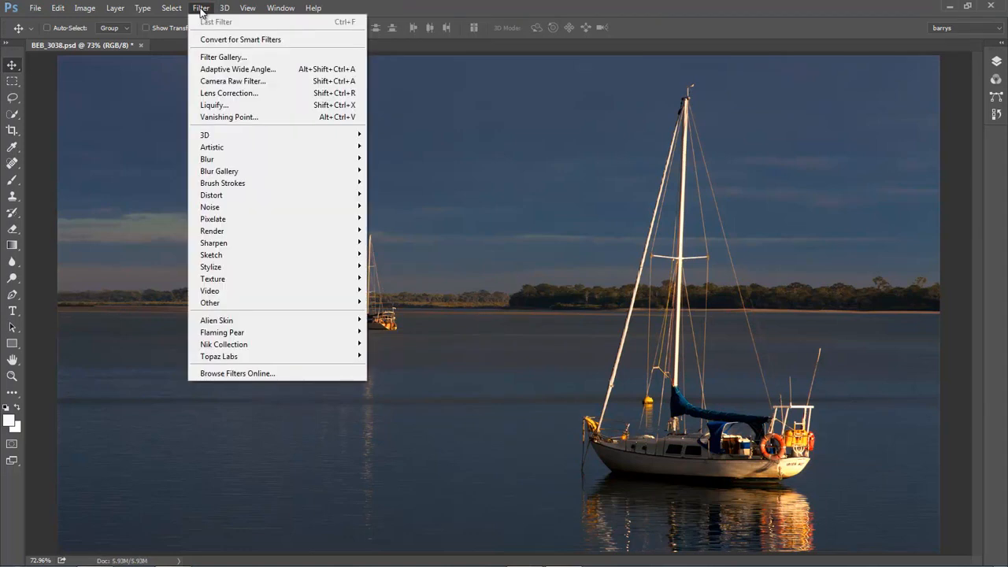
click(210, 40)
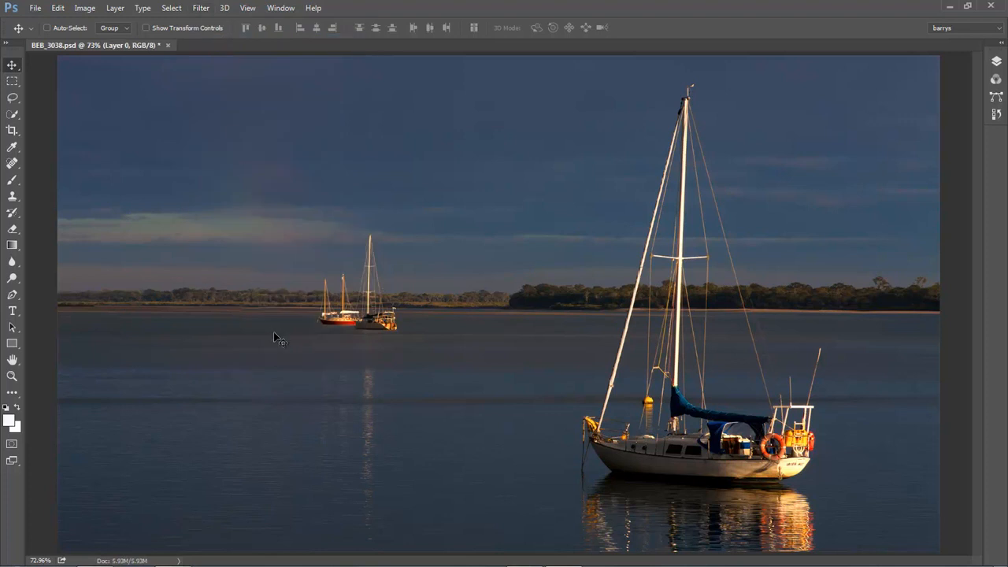
click(1000, 47)
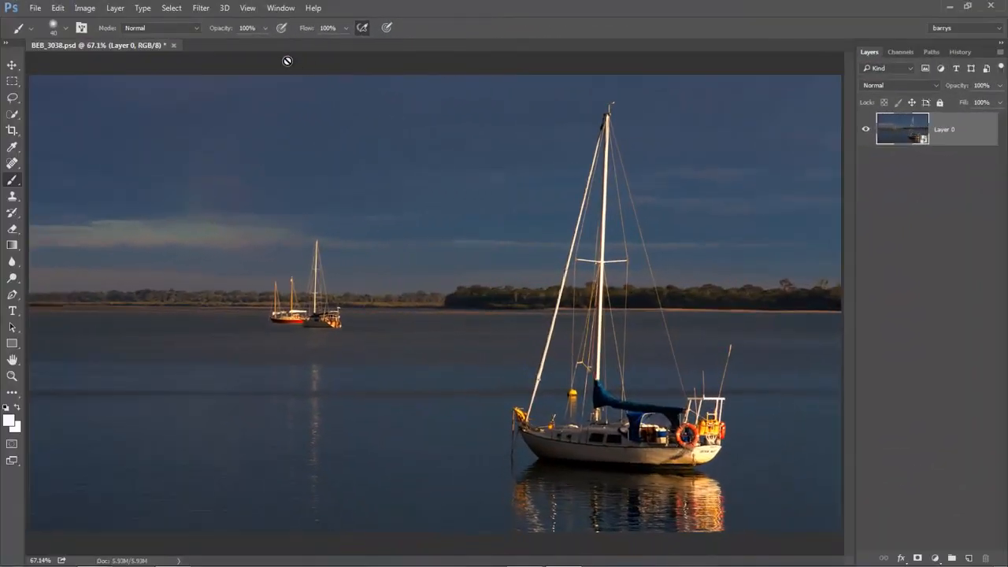
Open the Texturizer filter for the smart object Layer 0
click(201, 9)
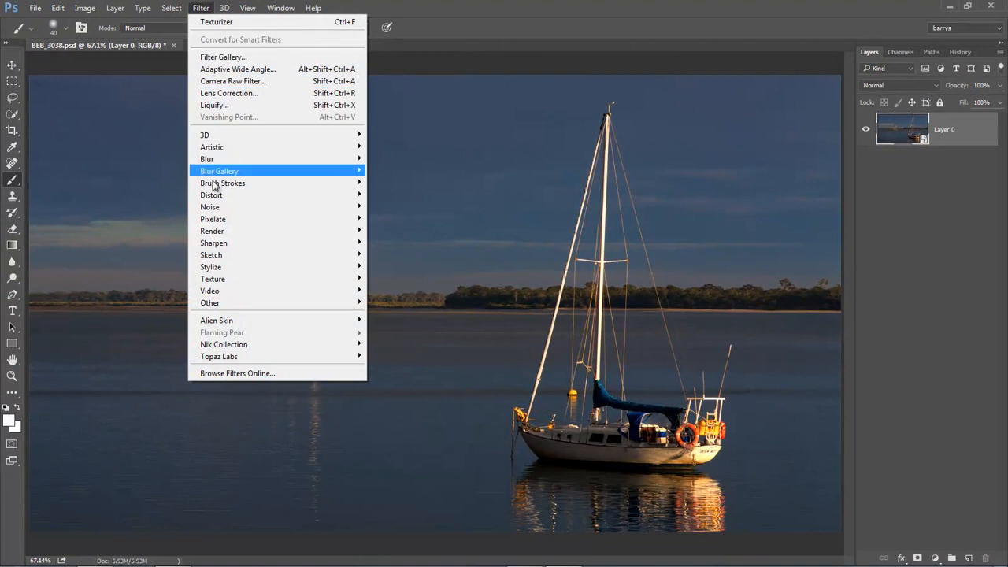
mouse_move(365, 279)
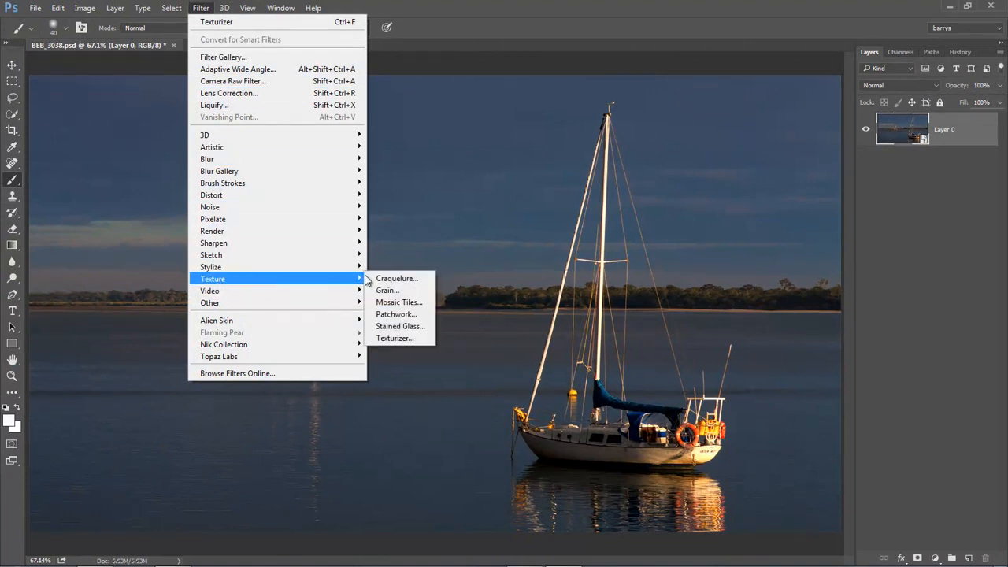
click(391, 337)
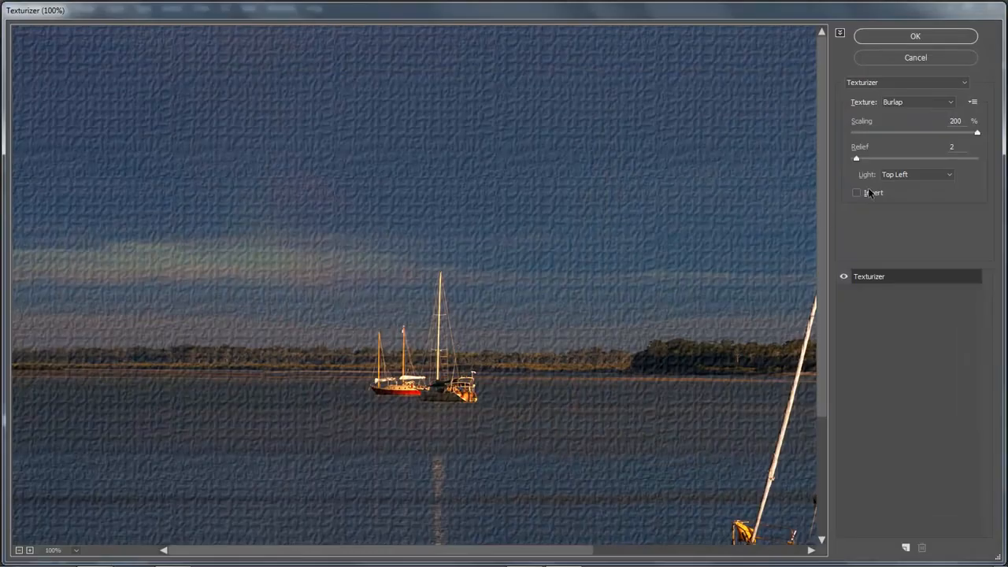
Preview the Brick, Canvas, Sandstone and Burlap textures on the boat photo in Texturizer
click(951, 102)
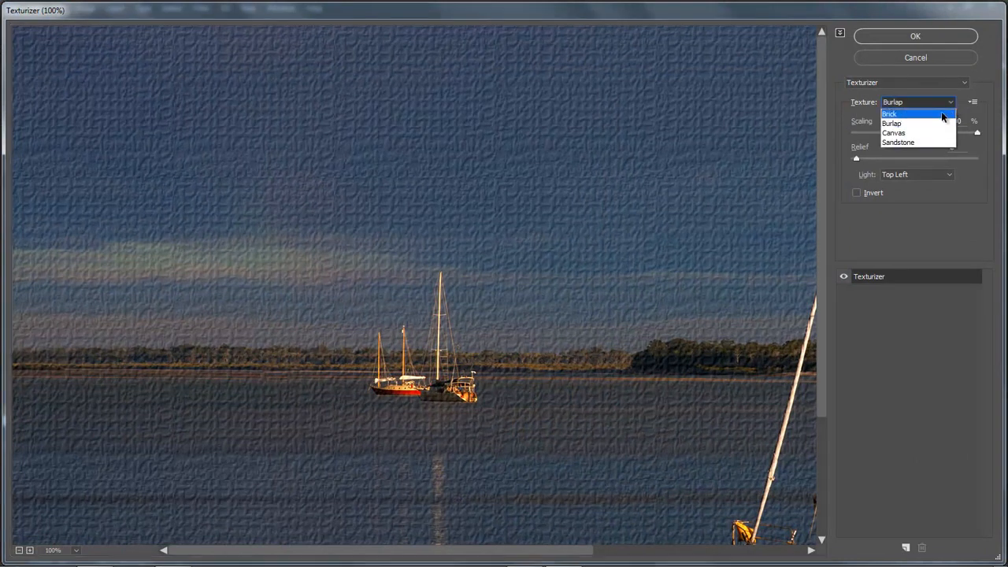
click(946, 118)
click(951, 102)
click(950, 113)
click(951, 104)
click(946, 132)
click(950, 103)
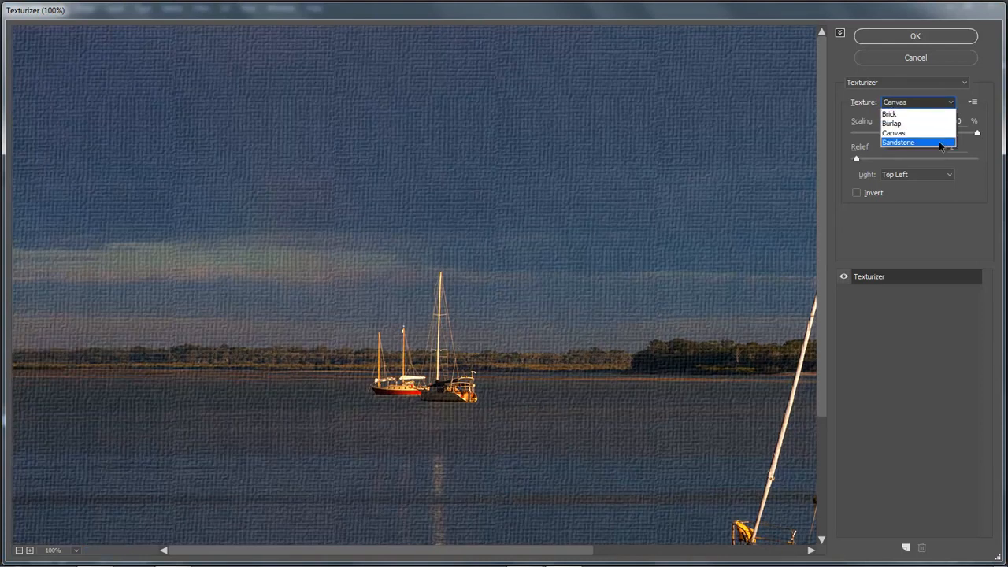
click(945, 142)
click(951, 104)
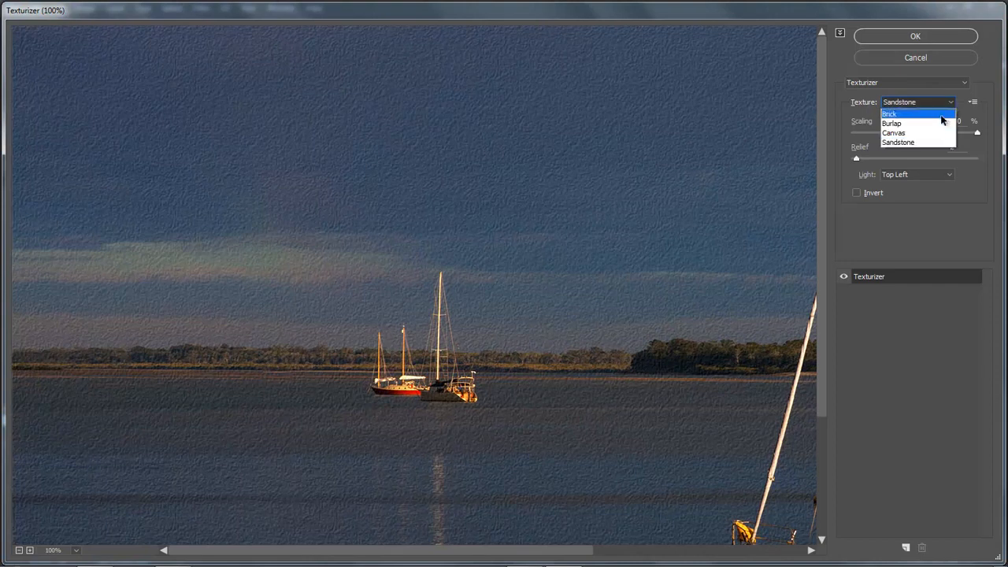
click(931, 124)
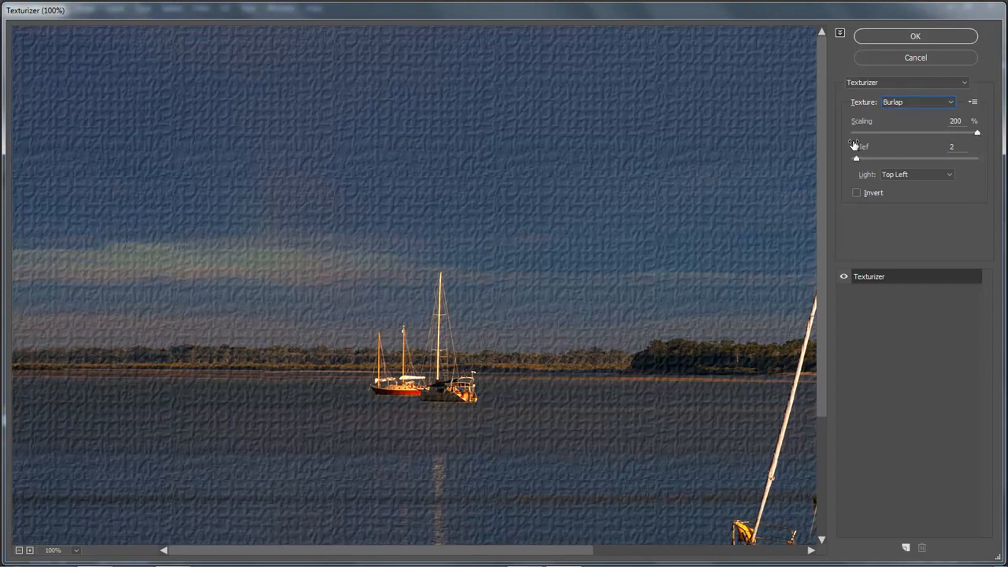
click(951, 108)
click(935, 134)
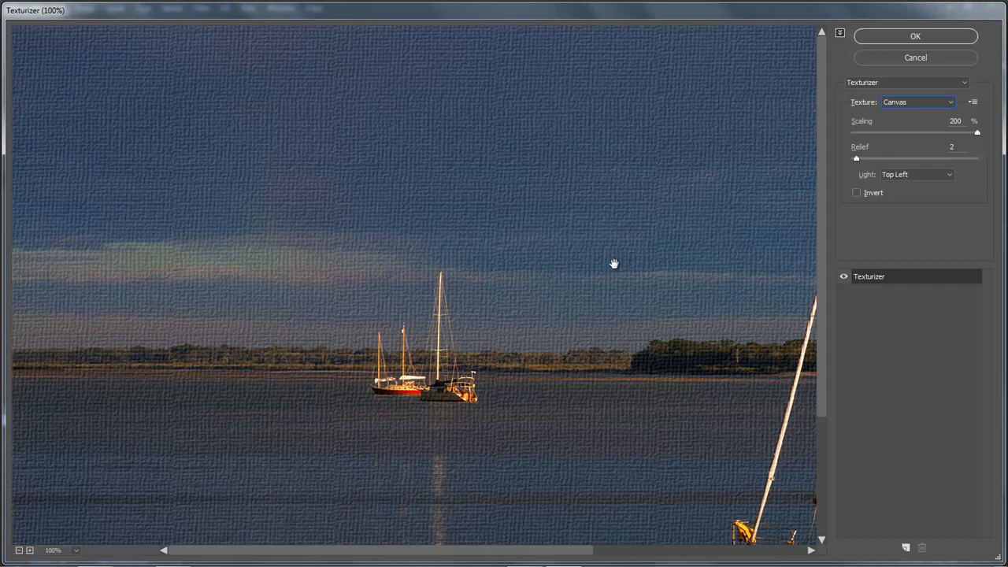
Apply the Texturizer smart filter with the Burlap texture
click(953, 105)
click(932, 126)
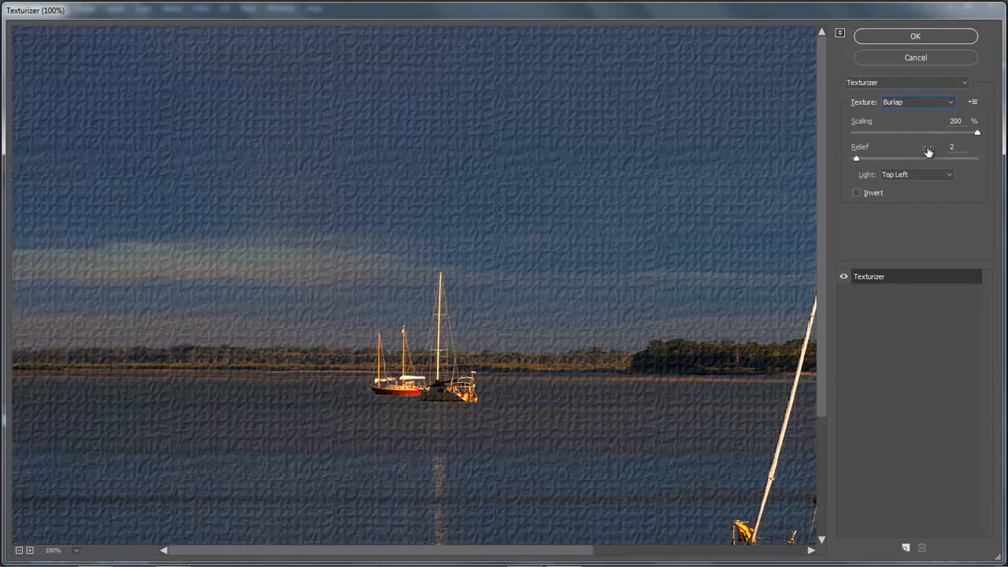
click(918, 41)
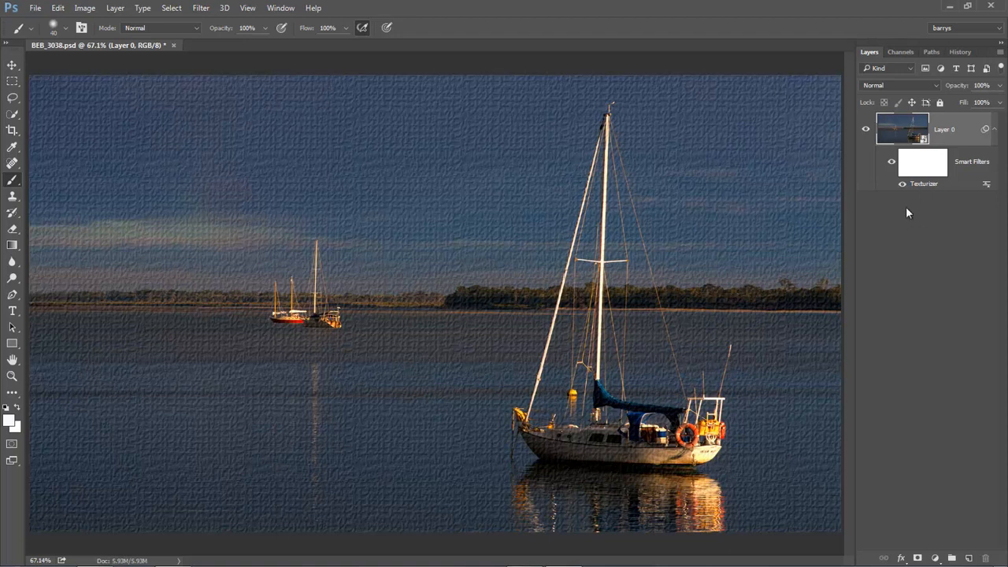
Target the smart filter mask on Layer 0 and ready the Brush tool at a size of 150
click(925, 165)
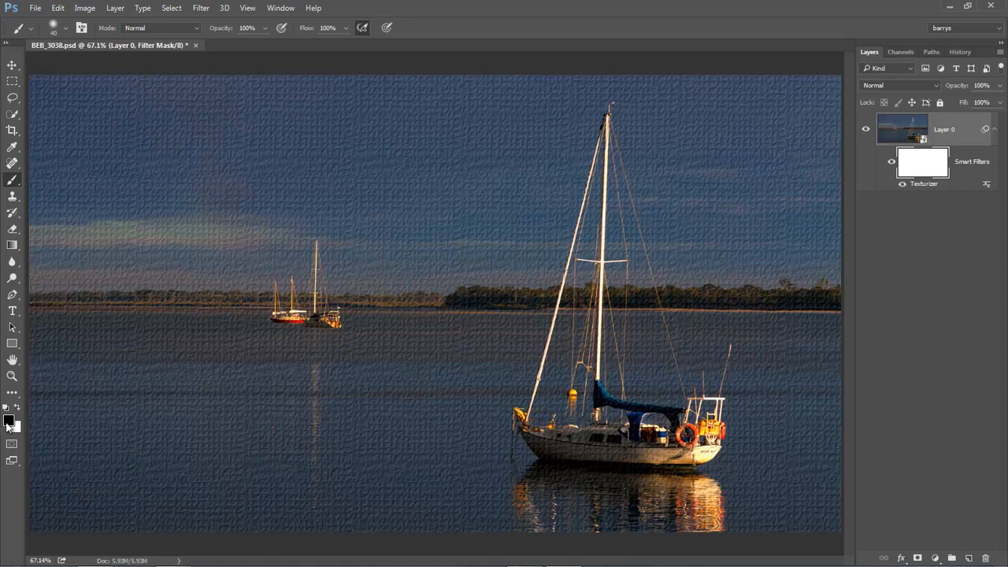
right_click(17, 186)
click(49, 182)
key(bracketright)
key(bracketright)
key(bracketright)
key(bracketright)
key(bracketright)
key(bracketright)
key(bracketright)
key(bracketright)
key(bracketright)
Paint black on the filter mask over the sky to hide the texture, and refill the mask with white
drag(248, 168, 394, 150)
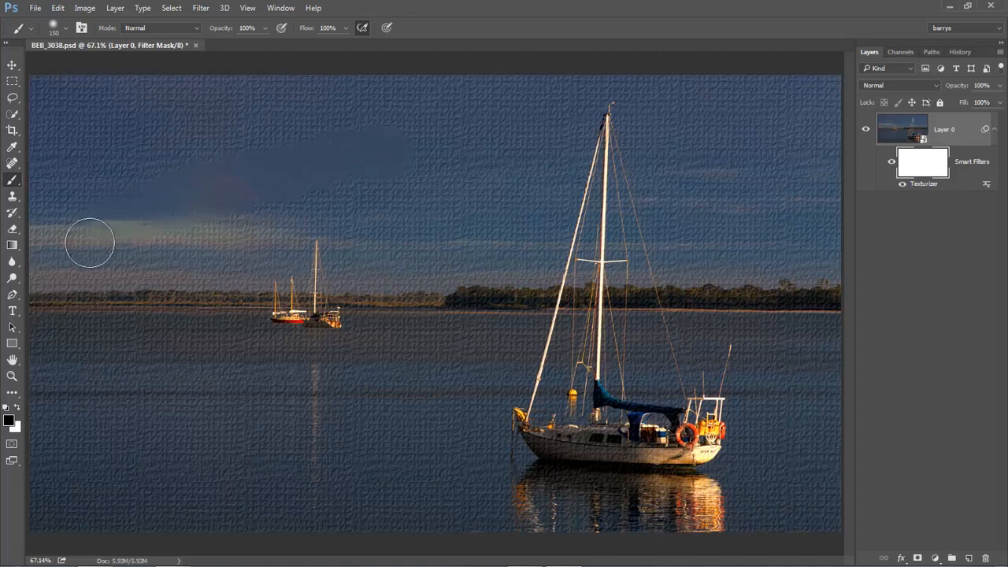
mouse_move(336, 201)
mouse_down()
mouse_move(382, 199)
mouse_move(202, 215)
mouse_move(85, 244)
mouse_move(144, 183)
mouse_move(206, 161)
mouse_move(366, 150)
mouse_move(371, 163)
mouse_move(396, 167)
mouse_move(385, 219)
mouse_up()
key(ctrl+BackSpace)
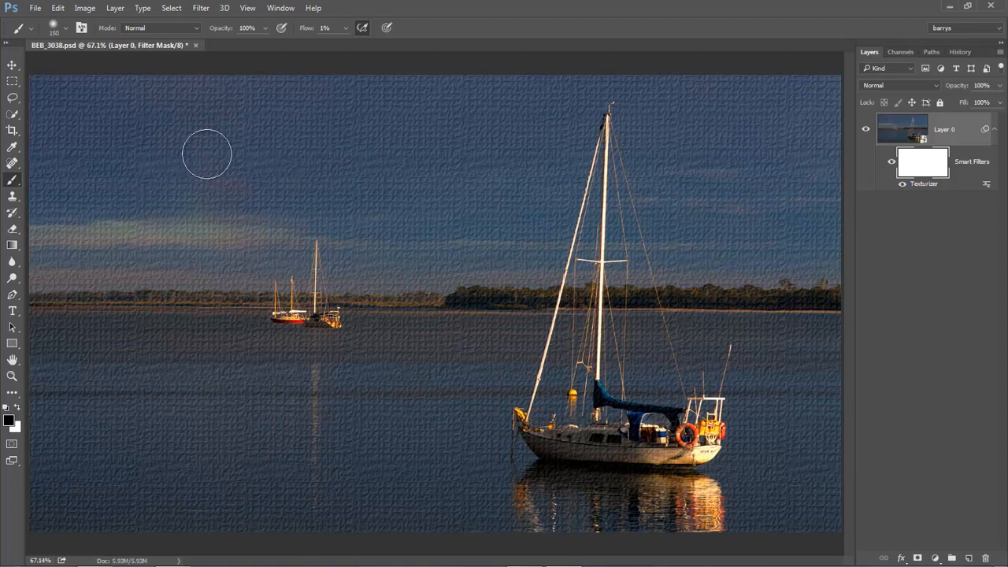
Fade the texture in the sky above the distant boats by painting black on the filter mask at 5% flow
mouse_move(166, 206)
mouse_down()
mouse_move(315, 195)
mouse_move(127, 225)
mouse_move(95, 205)
mouse_move(162, 158)
mouse_move(264, 151)
mouse_up()
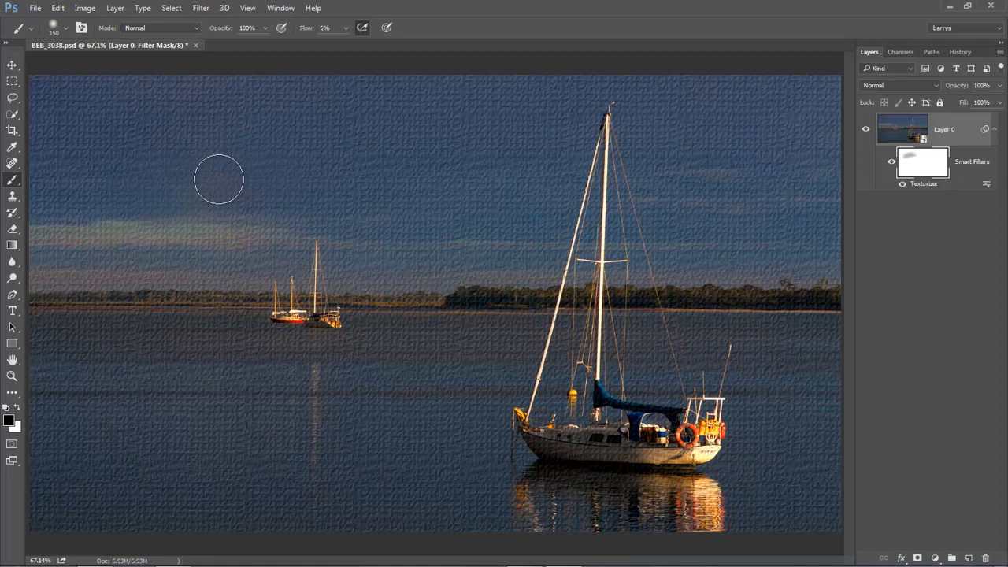
mouse_move(219, 180)
mouse_down()
mouse_move(117, 174)
mouse_move(300, 132)
mouse_move(128, 148)
mouse_move(262, 143)
mouse_move(127, 182)
mouse_move(222, 172)
mouse_move(236, 182)
mouse_move(190, 206)
mouse_move(262, 198)
mouse_move(199, 207)
mouse_move(308, 194)
mouse_move(88, 234)
mouse_move(308, 196)
mouse_move(95, 197)
mouse_move(299, 148)
mouse_move(132, 154)
mouse_move(247, 147)
mouse_move(281, 170)
mouse_move(330, 168)
mouse_move(87, 217)
mouse_move(280, 171)
mouse_move(194, 172)
mouse_move(270, 241)
mouse_move(244, 266)
mouse_up()
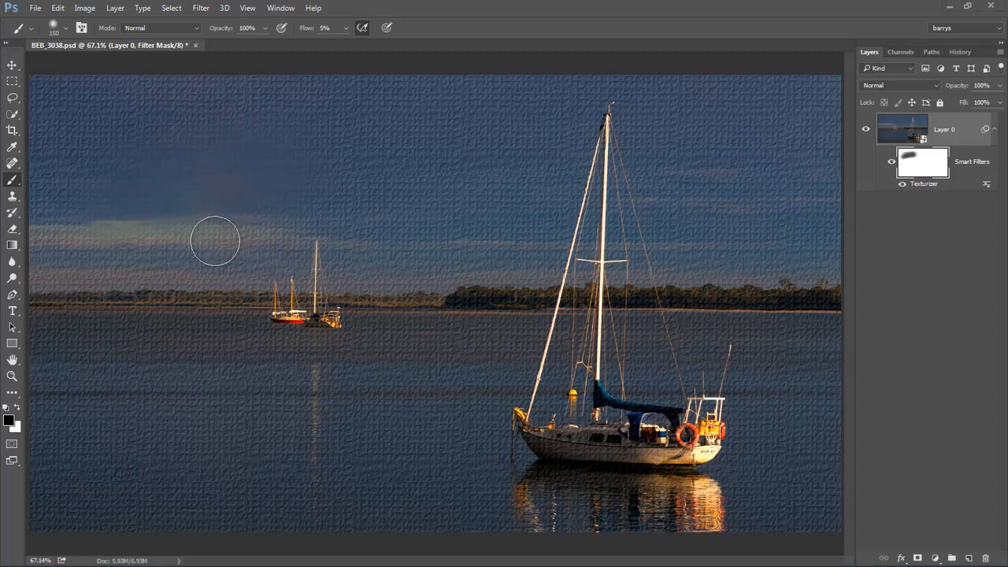
Set the brush flow to 100%, swap the foreground to white and paint the texture back on the filter mask
click(345, 28)
drag(347, 43, 384, 47)
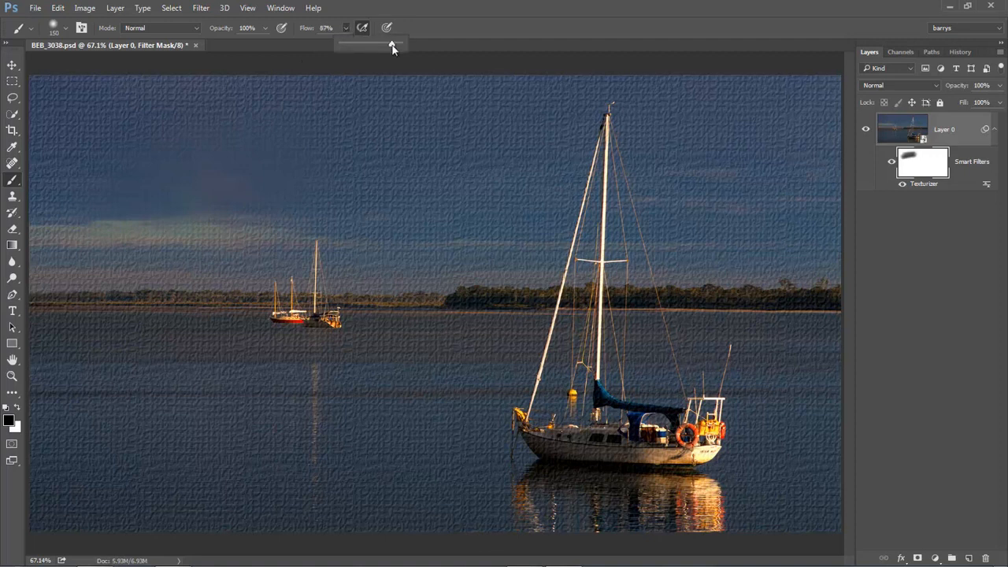
click(439, 32)
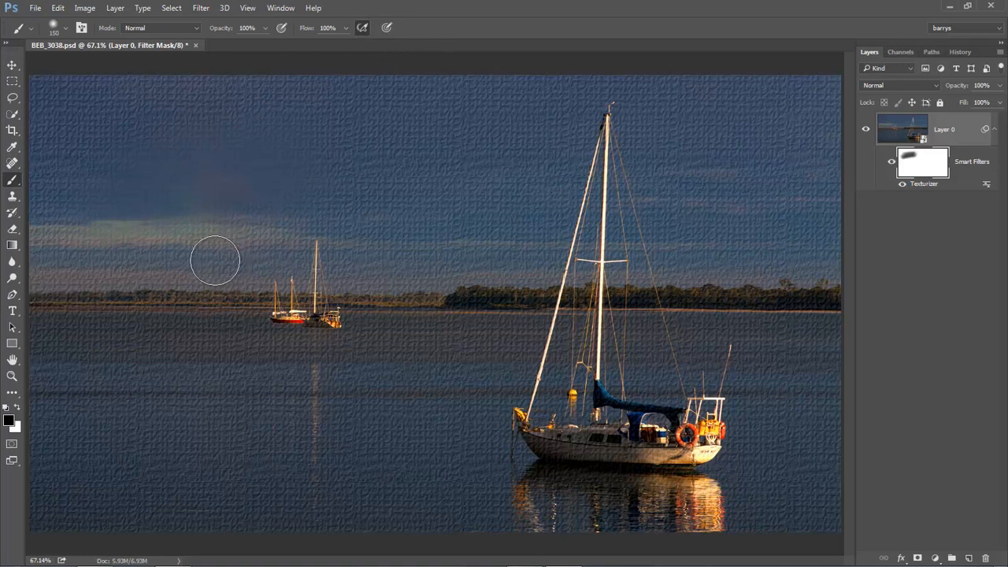
click(17, 407)
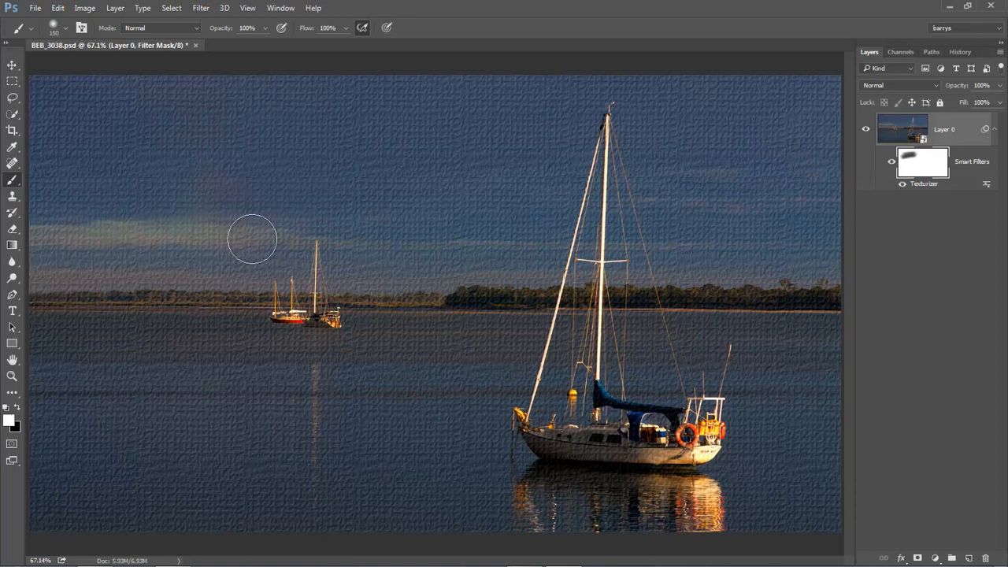
mouse_move(287, 244)
mouse_down()
mouse_move(67, 331)
mouse_move(154, 354)
mouse_move(220, 439)
mouse_up()
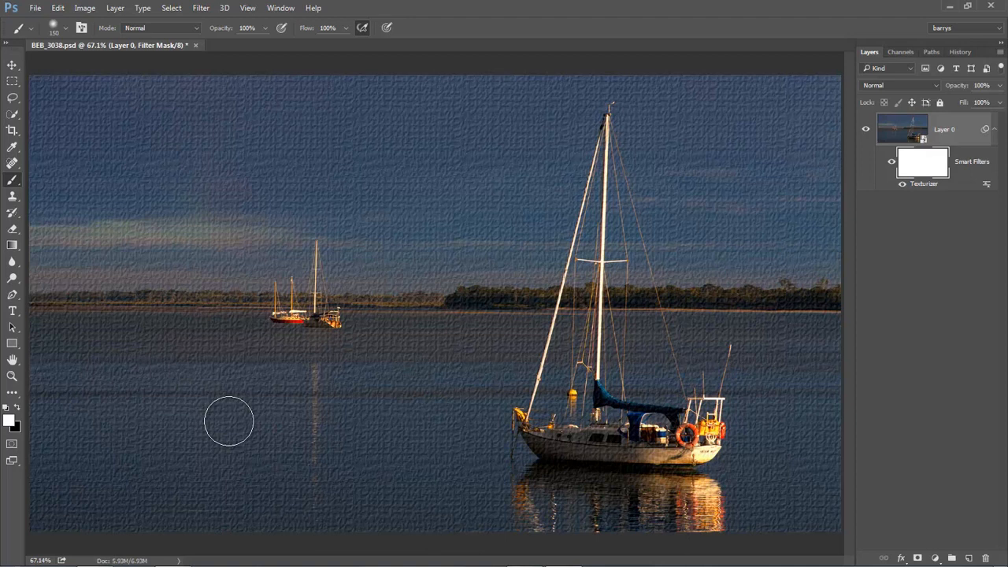
Reopen the Texturizer smart filter's settings and load the custom "shells 800 pixels" PSD texture
double_click(922, 185)
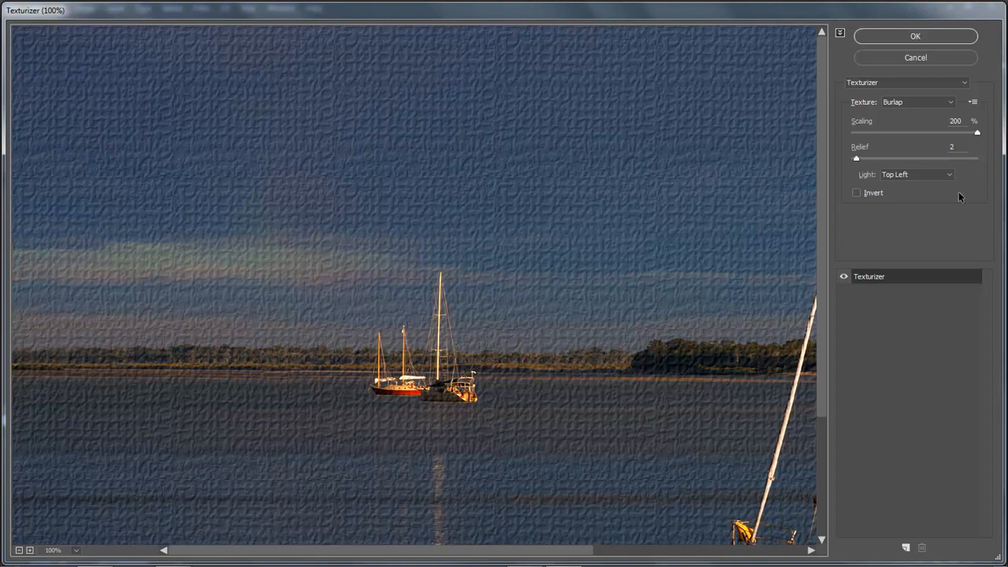
click(971, 105)
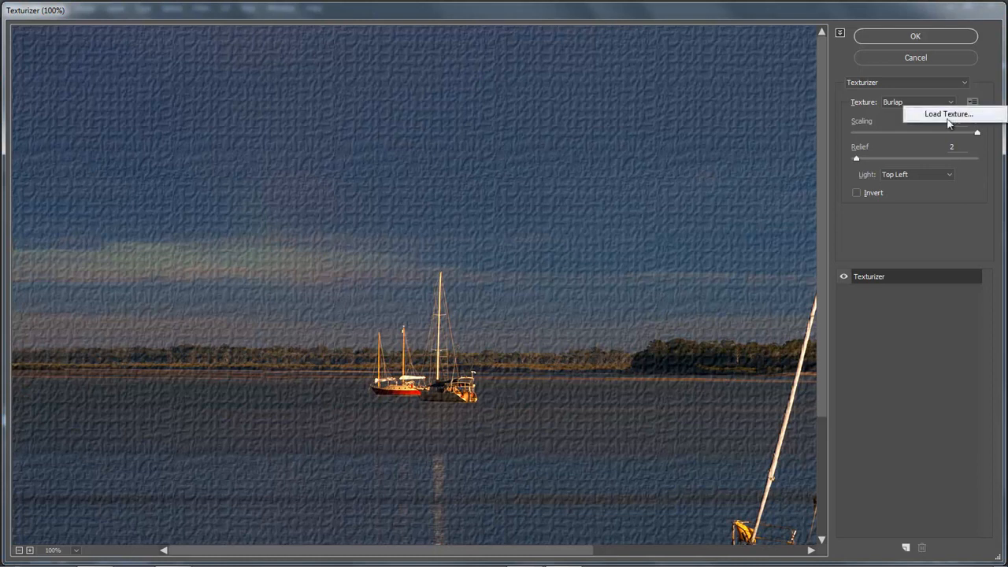
click(951, 119)
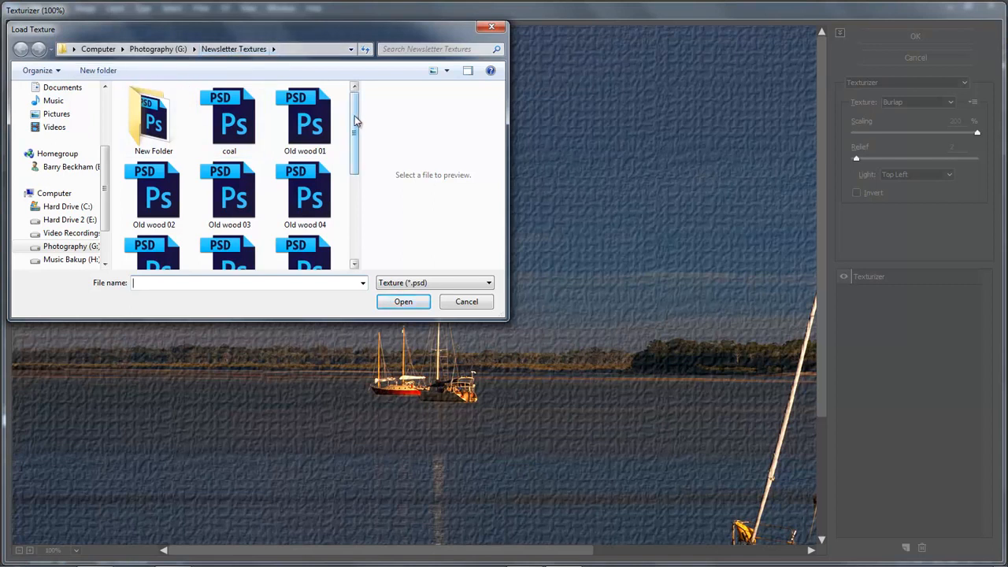
drag(354, 123, 362, 218)
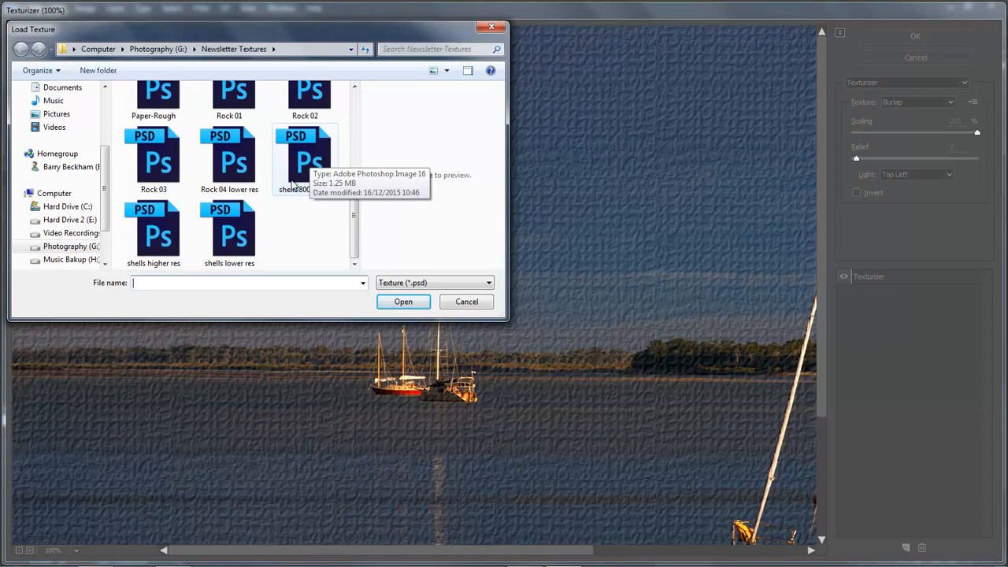
double_click(305, 149)
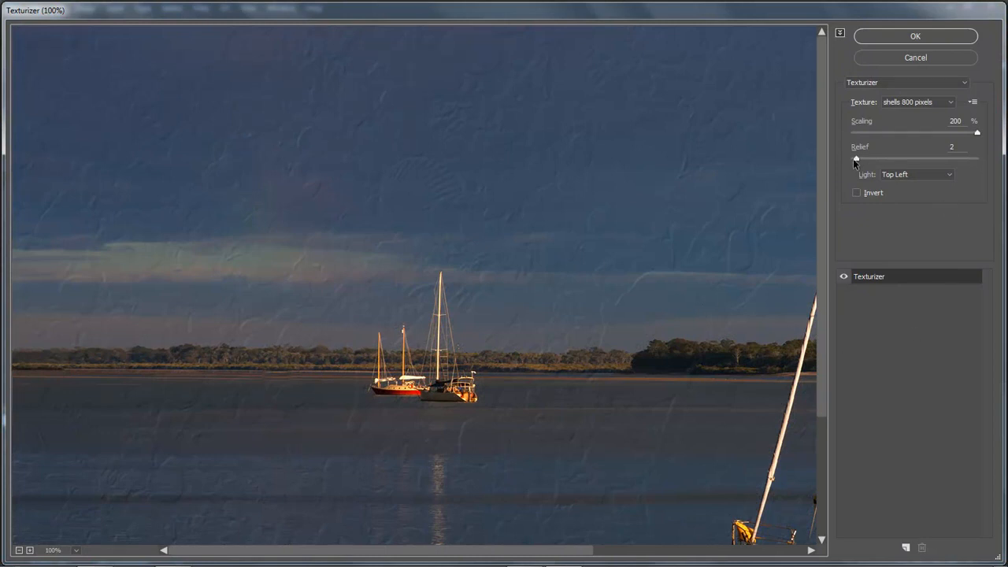
Raise the shells texture's relief to 7, increase it slightly further and apply the filter
drag(860, 160, 870, 161)
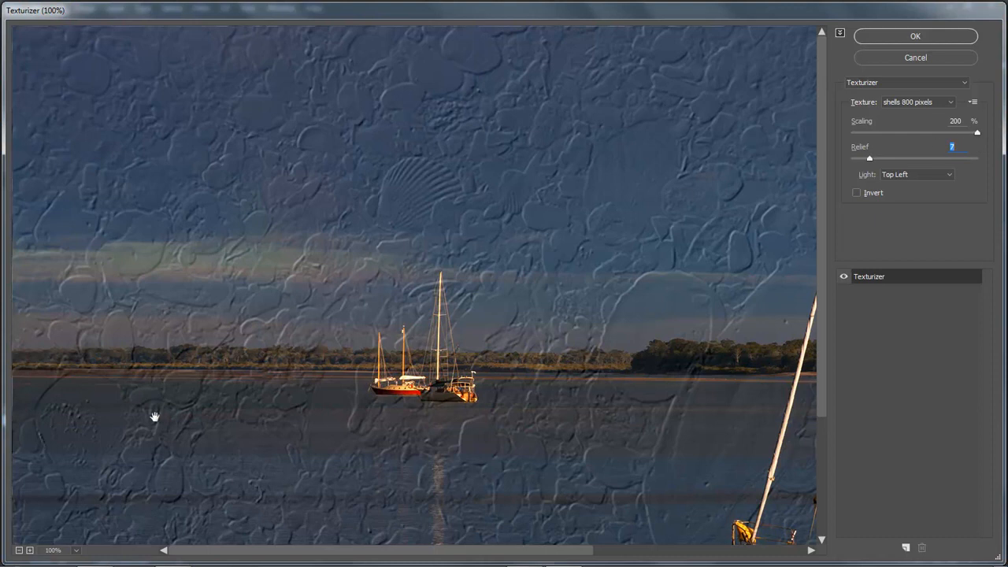
click(19, 551)
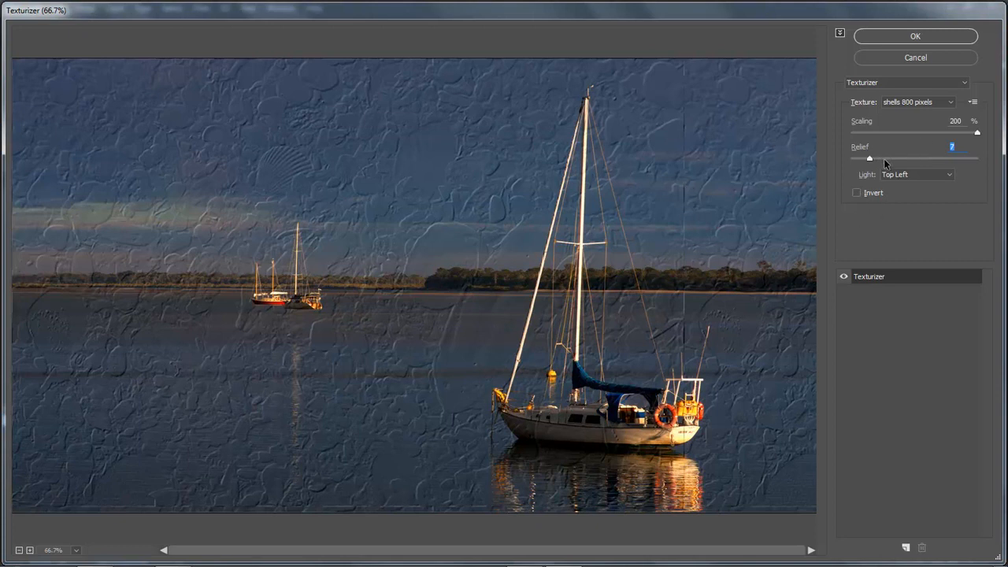
drag(869, 159, 873, 160)
click(915, 36)
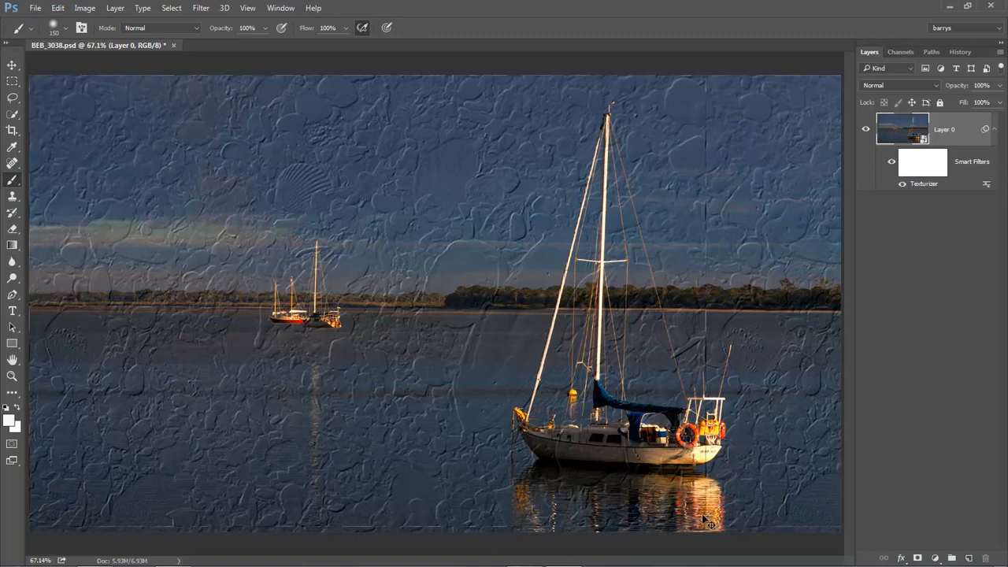
Reopen the Texturizer smart filter's settings and load the custom "shells lower res" PSD texture
double_click(926, 185)
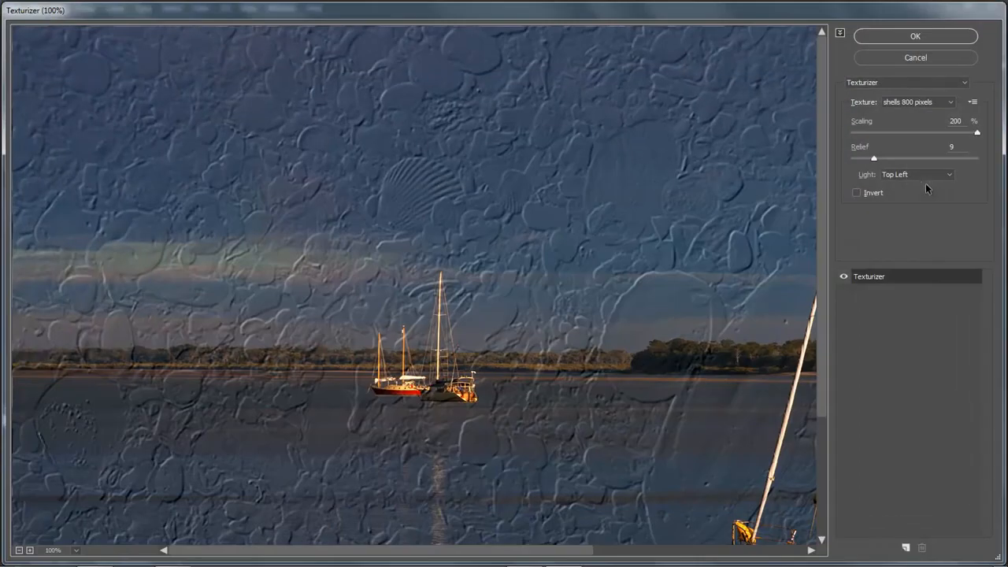
click(973, 103)
click(939, 120)
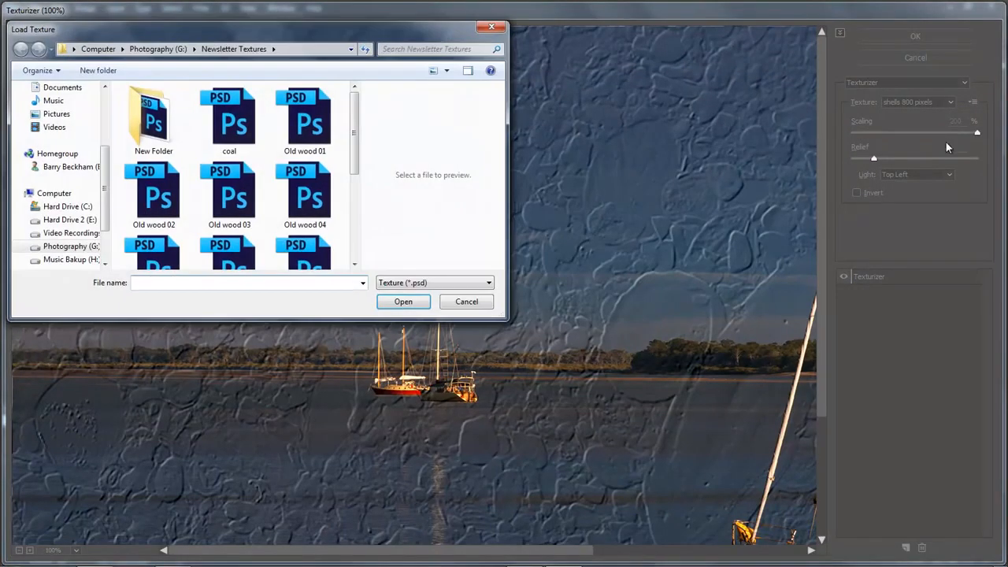
drag(354, 154, 350, 244)
click(234, 236)
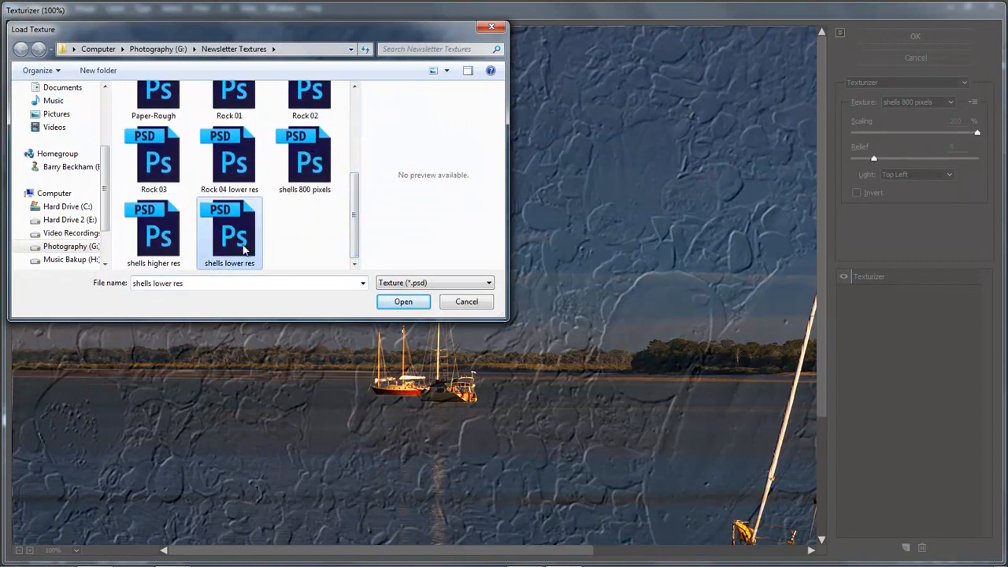
click(400, 300)
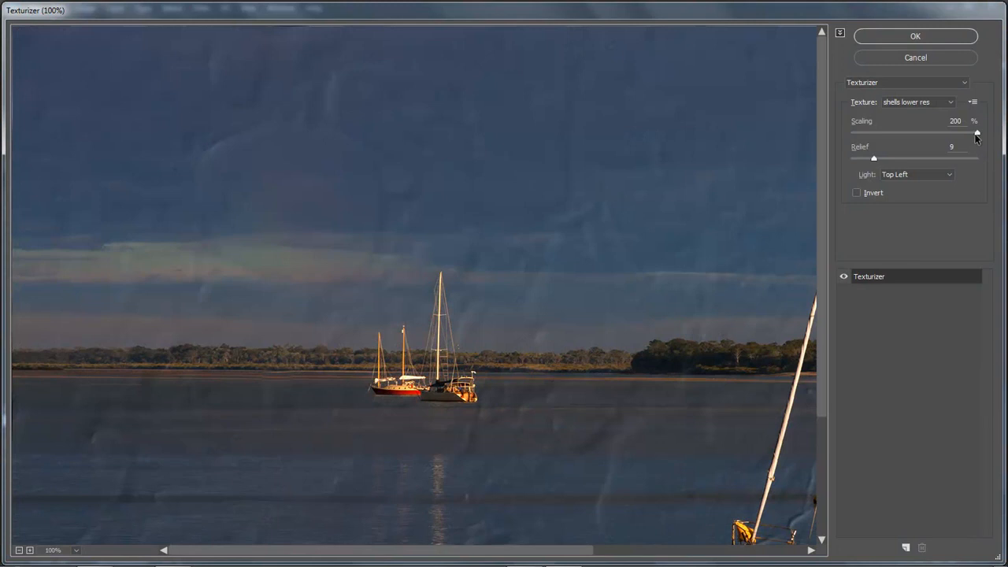
Set the lower-resolution shells texture's scaling to 65% and relief to 12, and apply the filter
click(19, 550)
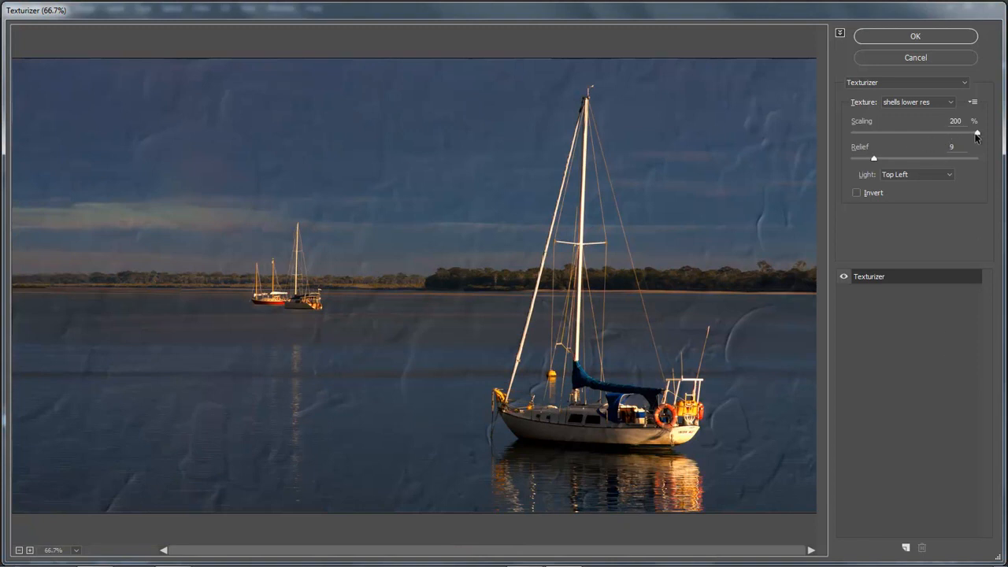
drag(976, 134, 860, 138)
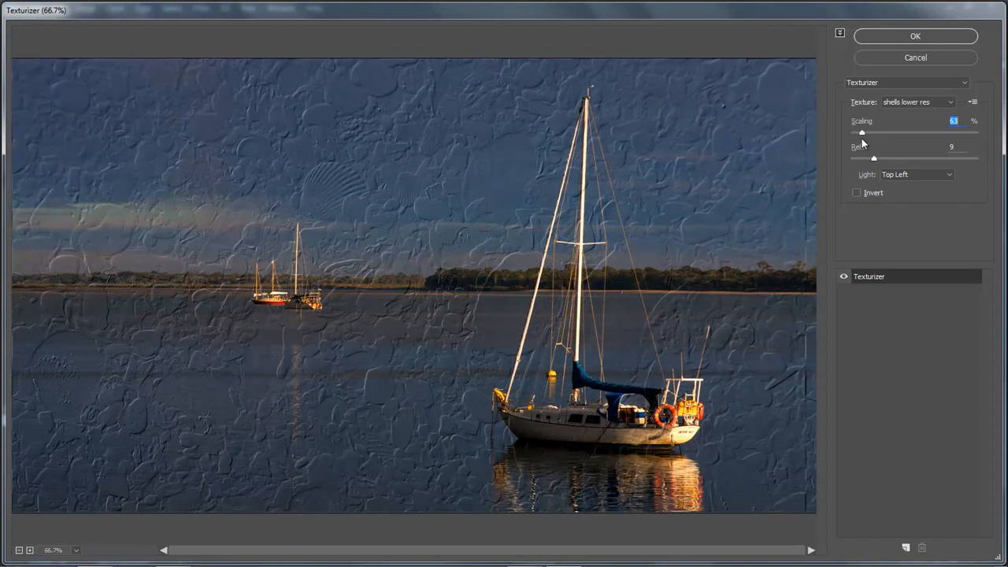
drag(862, 134, 858, 135)
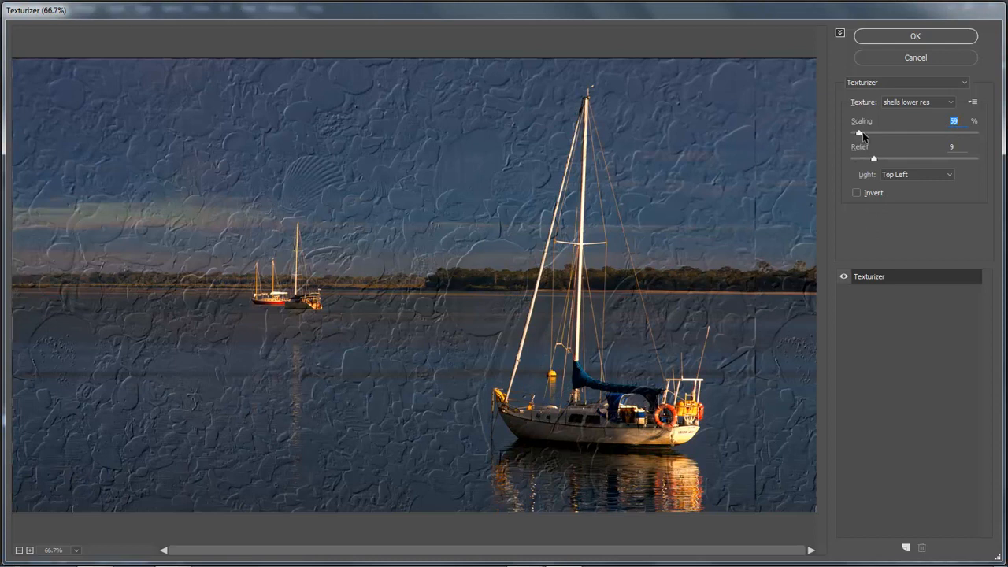
drag(858, 136, 863, 135)
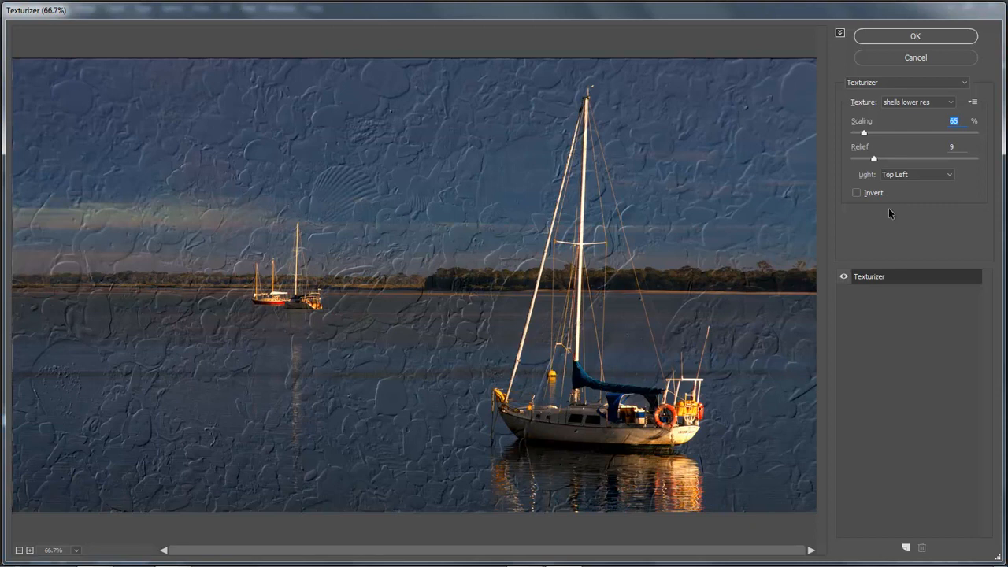
drag(873, 158, 880, 160)
click(919, 40)
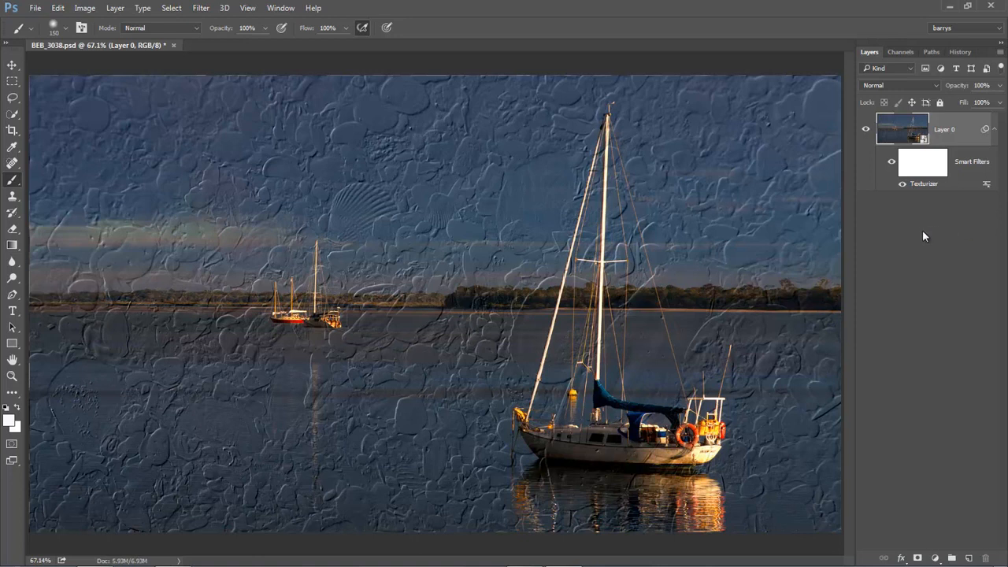
Reopen the Texturizer smart filter's settings and load the custom "shells higher res" PSD texture
double_click(917, 184)
click(973, 102)
click(954, 117)
drag(354, 157, 357, 250)
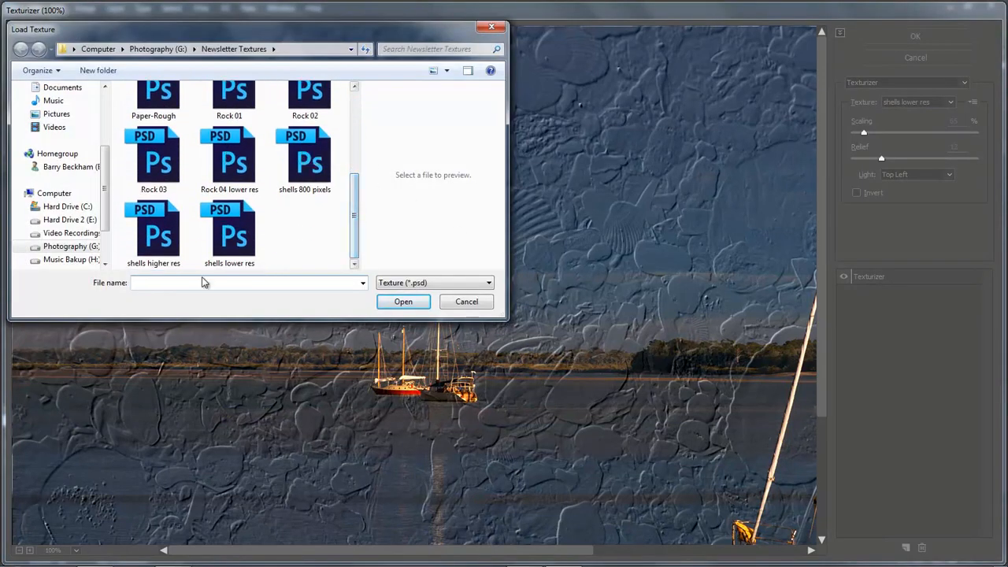
double_click(155, 235)
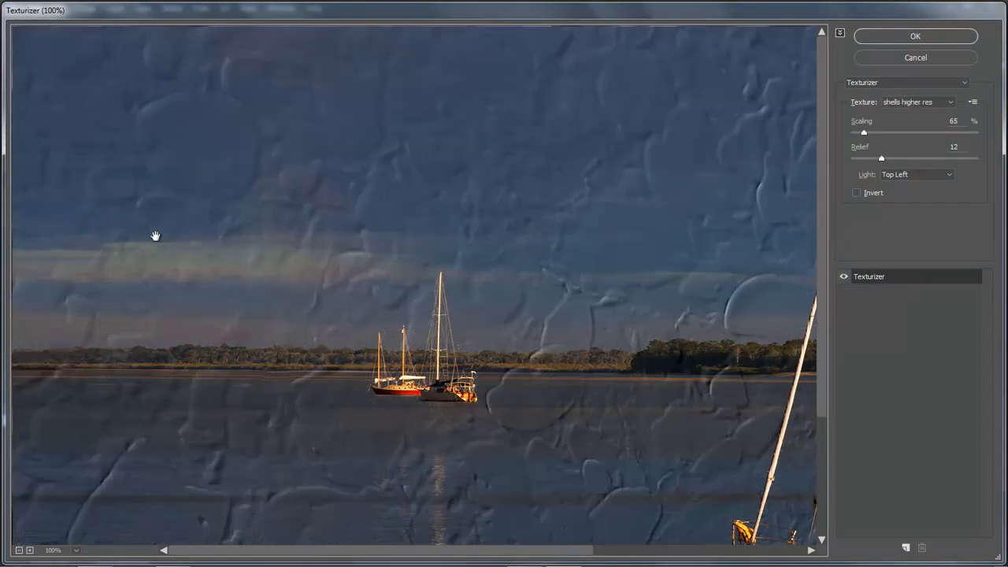
Set the higher-resolution shells texture's scaling to 50% and its relief to 15
click(18, 551)
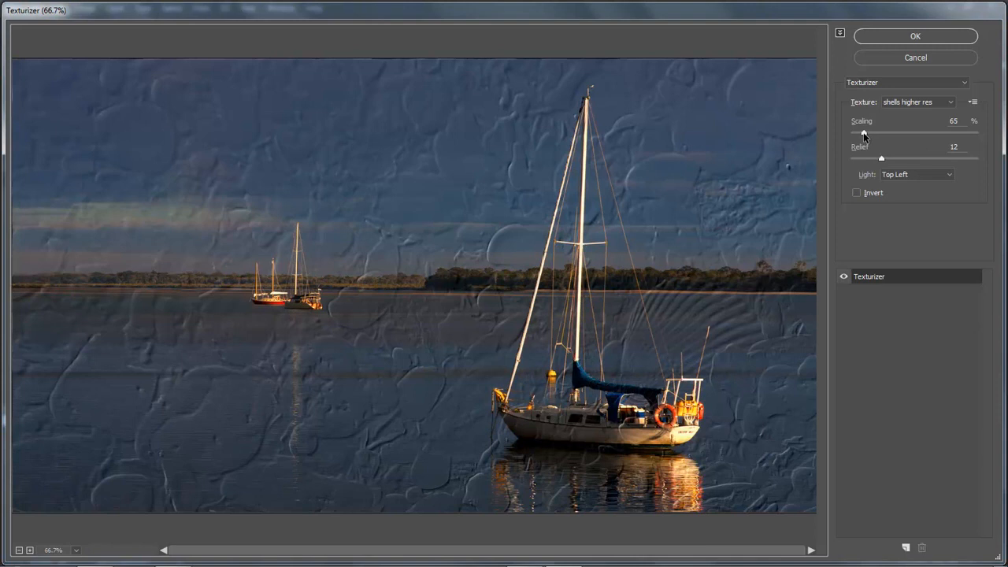
mouse_move(863, 136)
mouse_down()
mouse_move(877, 135)
mouse_move(851, 137)
mouse_up()
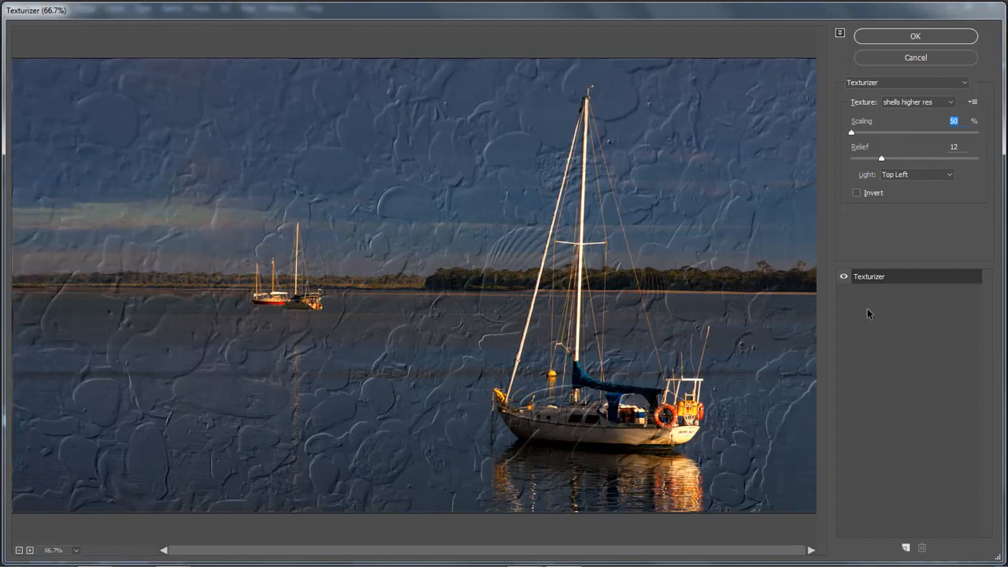
click(889, 159)
Try scaling the higher-resolution shells texture up to 194% and back down to 53%
click(853, 132)
drag(925, 142, 975, 142)
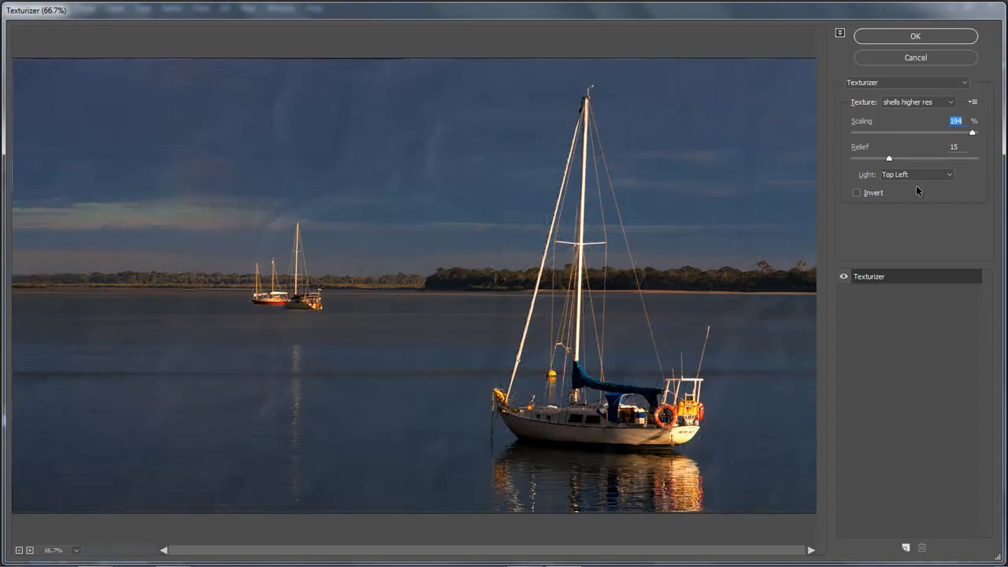
click(913, 132)
click(854, 133)
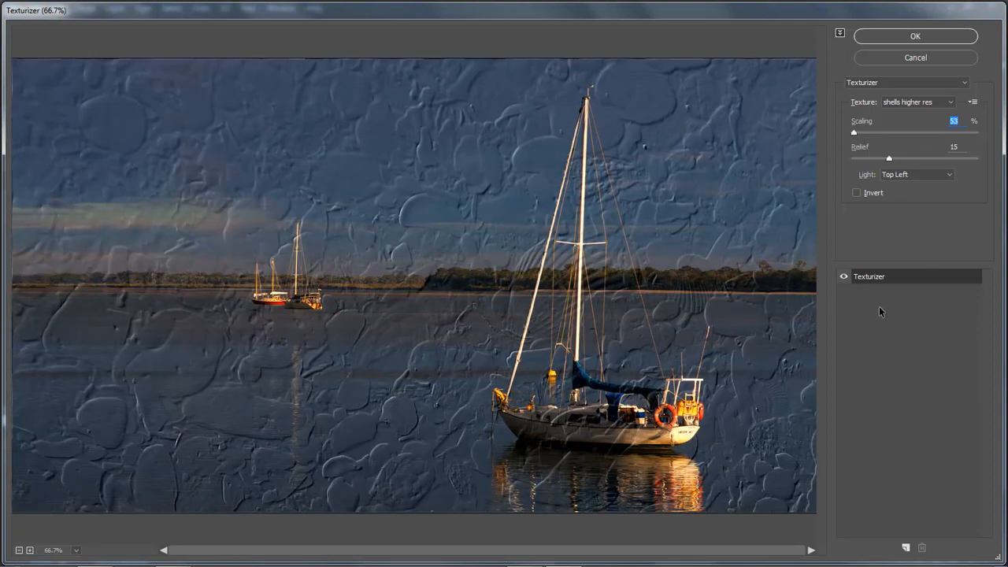
Set the shells texture's scaling to its minimum of 50% and apply the filter
key(Down)
key(Down)
key(Down)
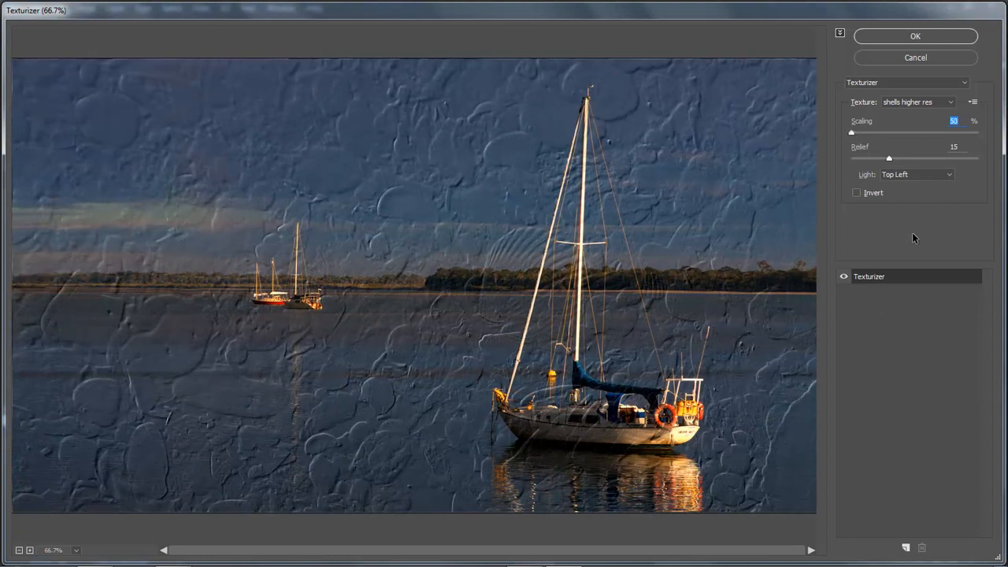
click(914, 38)
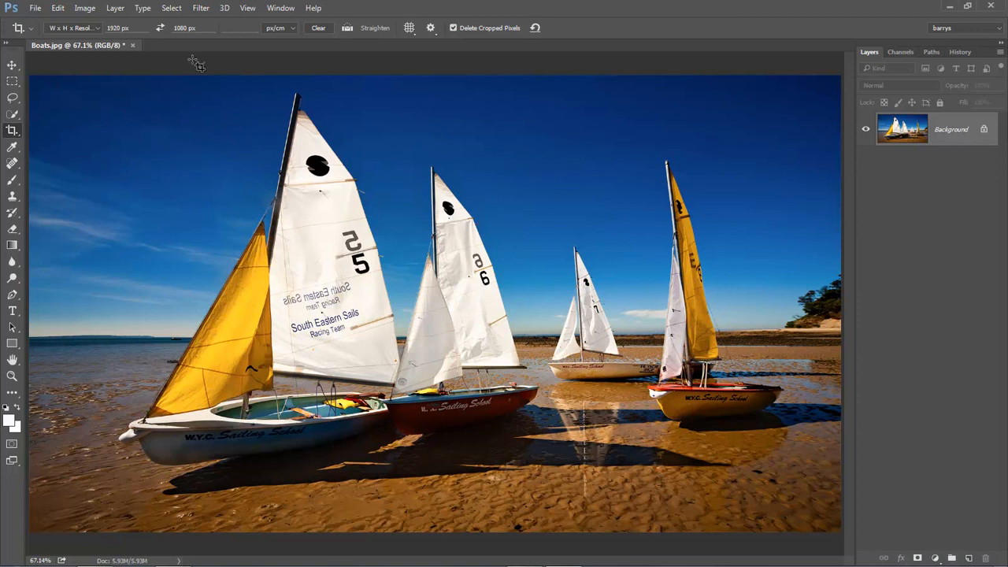
Convert the Boats.jpg background for smart filters and start a Texturizer filter on it
click(201, 10)
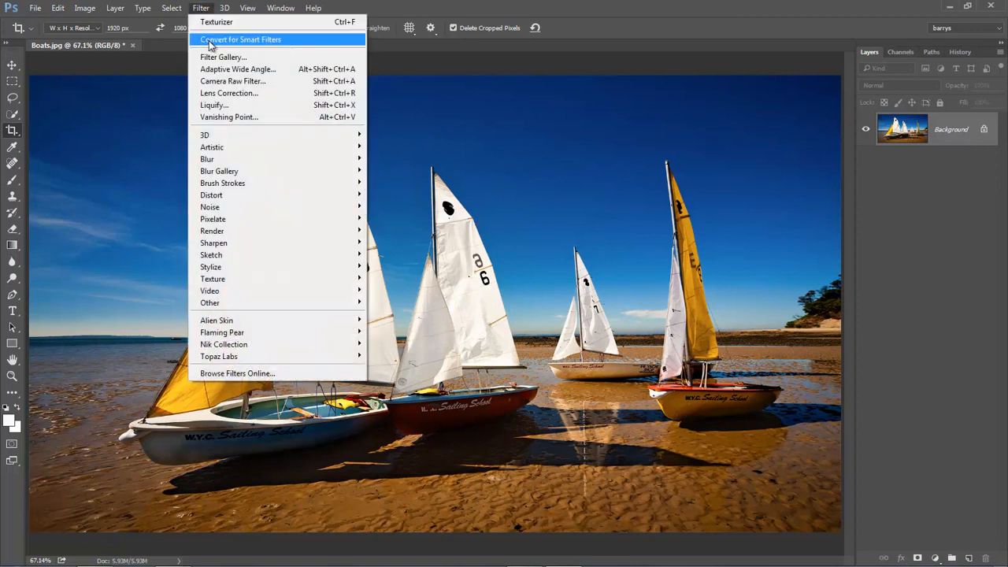
click(211, 40)
click(200, 9)
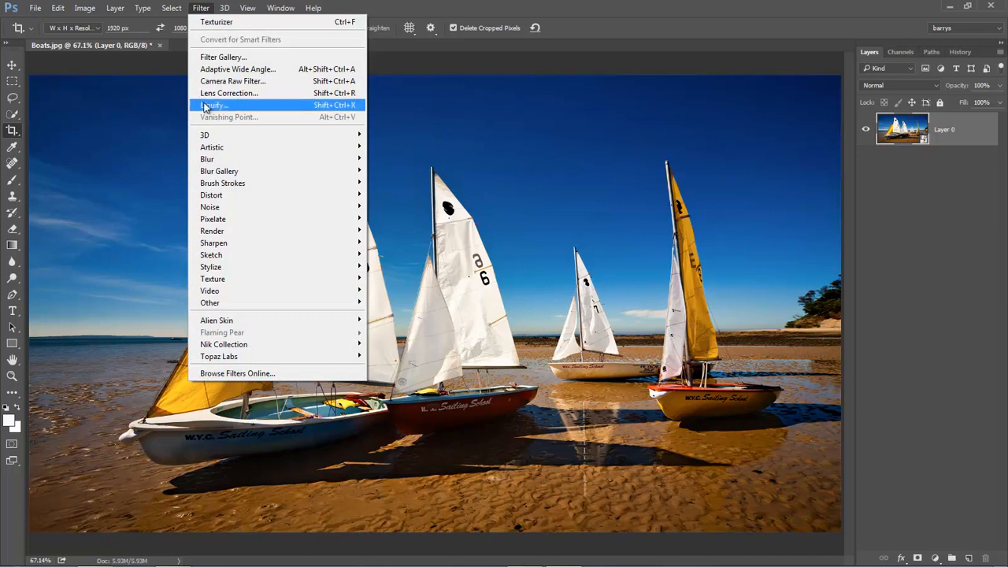
mouse_move(209, 280)
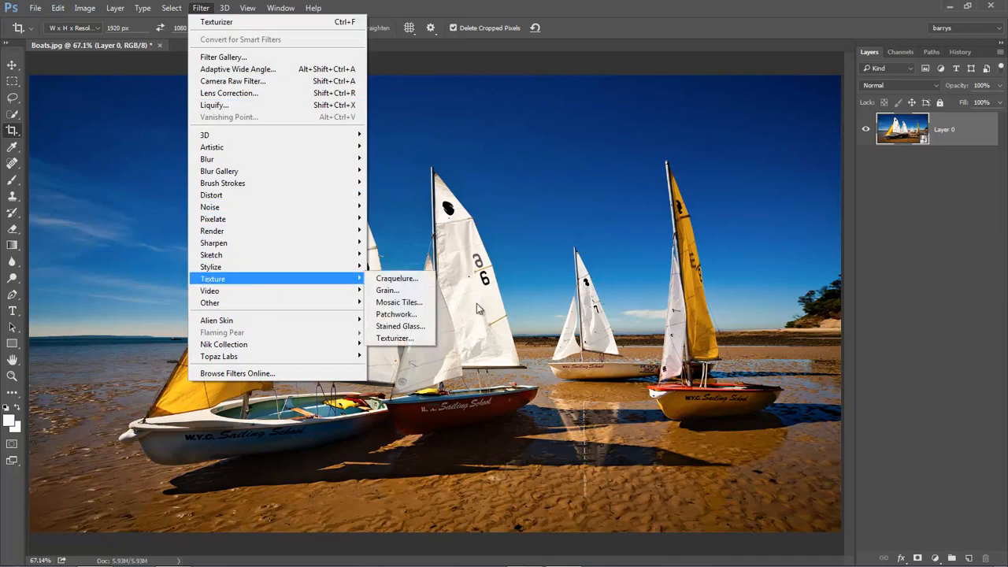
click(403, 344)
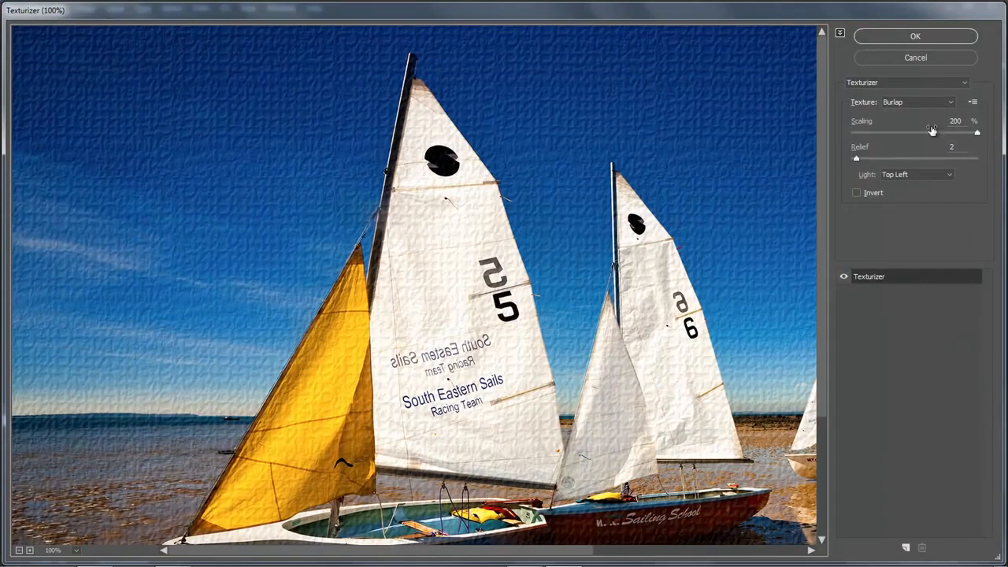
Load the custom "coal" PSD from the Newsletter Textures folder as the Texturizer texture
click(973, 104)
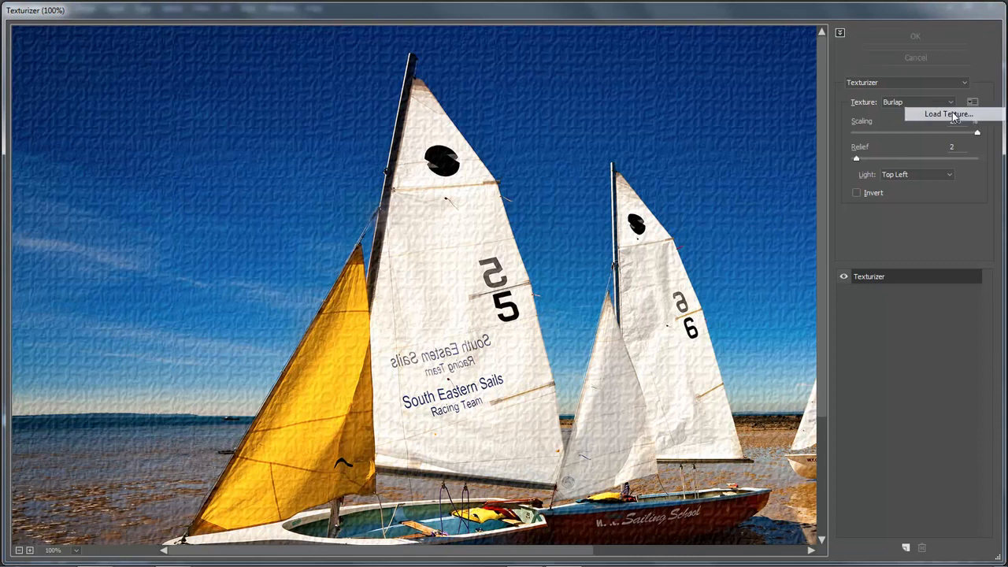
click(968, 114)
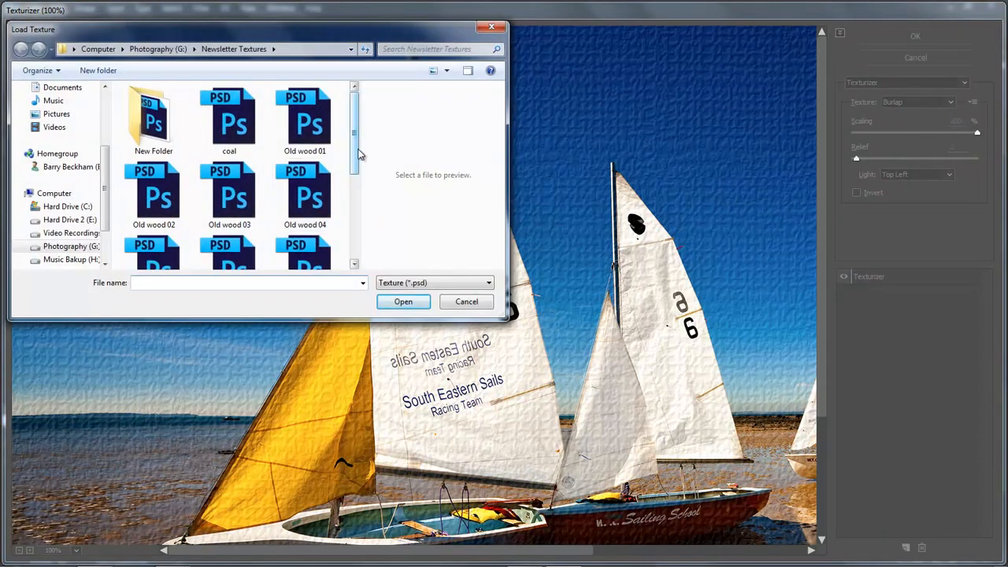
drag(359, 188, 455, 188)
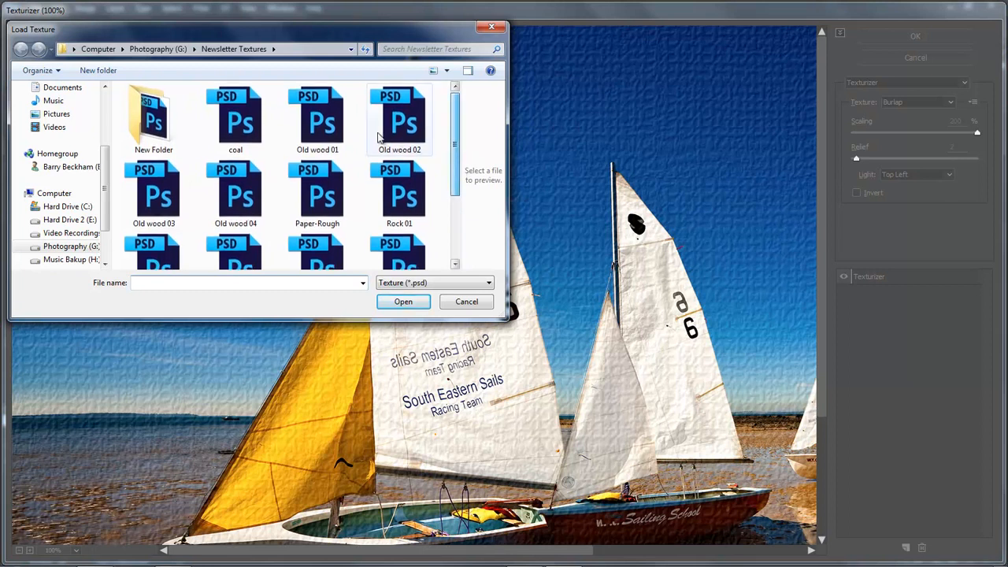
click(246, 114)
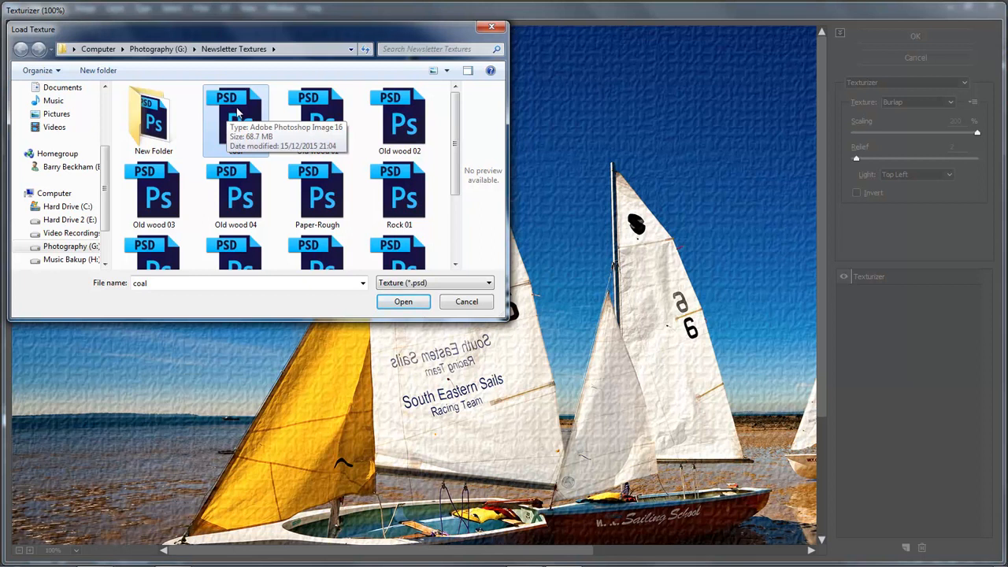
double_click(235, 114)
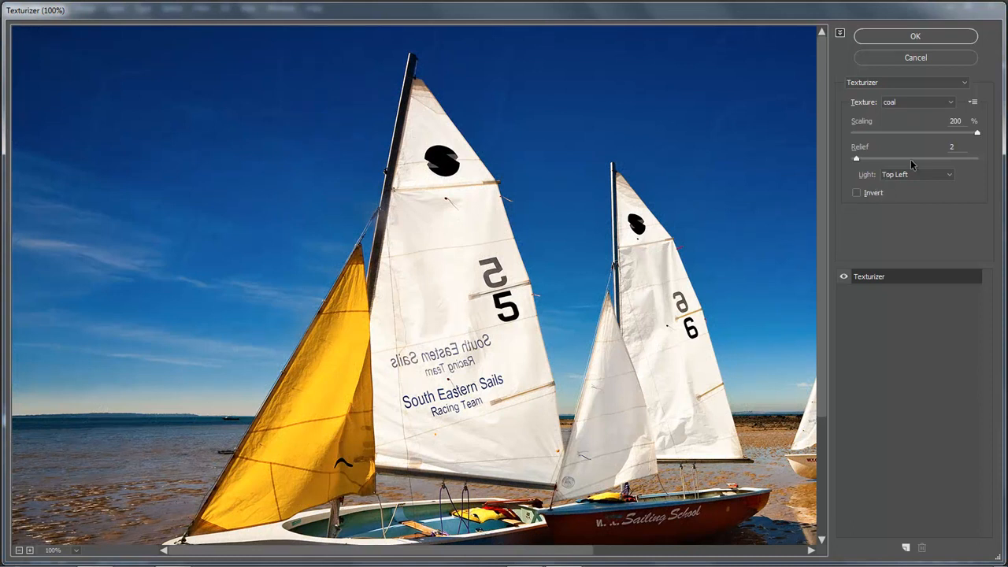
Set the coal texture's scaling to 50% and relief to 17, and apply the filter
drag(977, 135, 850, 136)
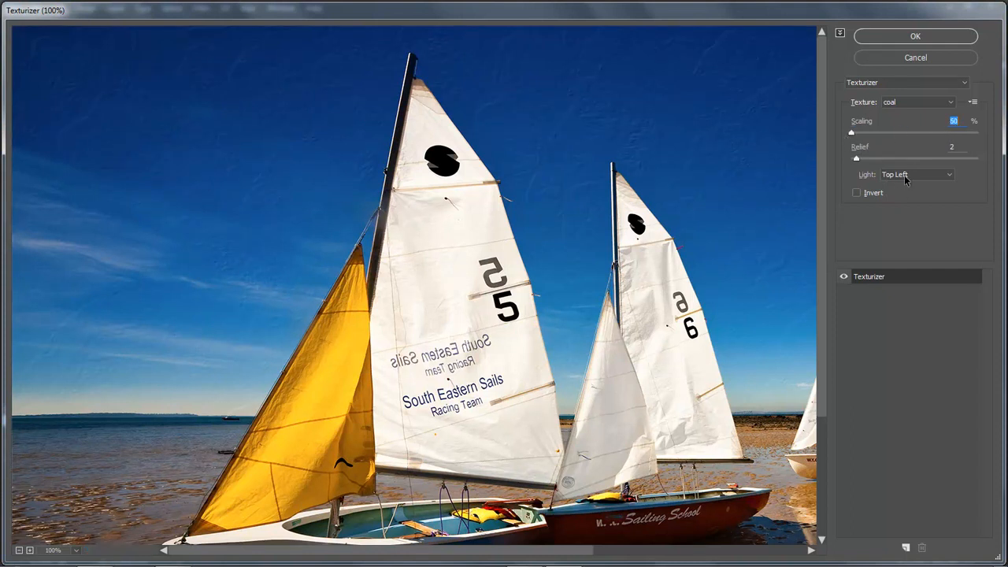
click(884, 159)
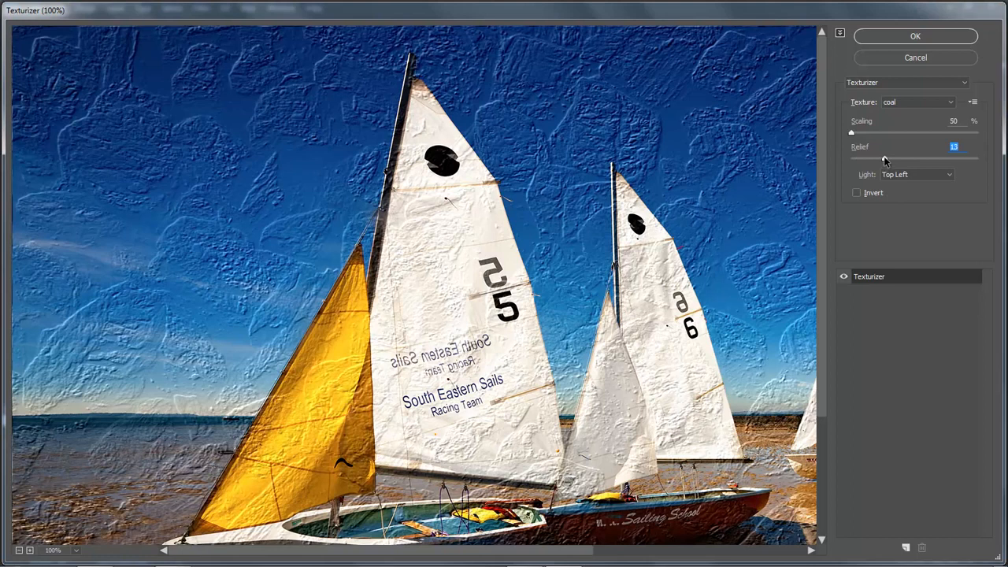
drag(883, 160, 894, 162)
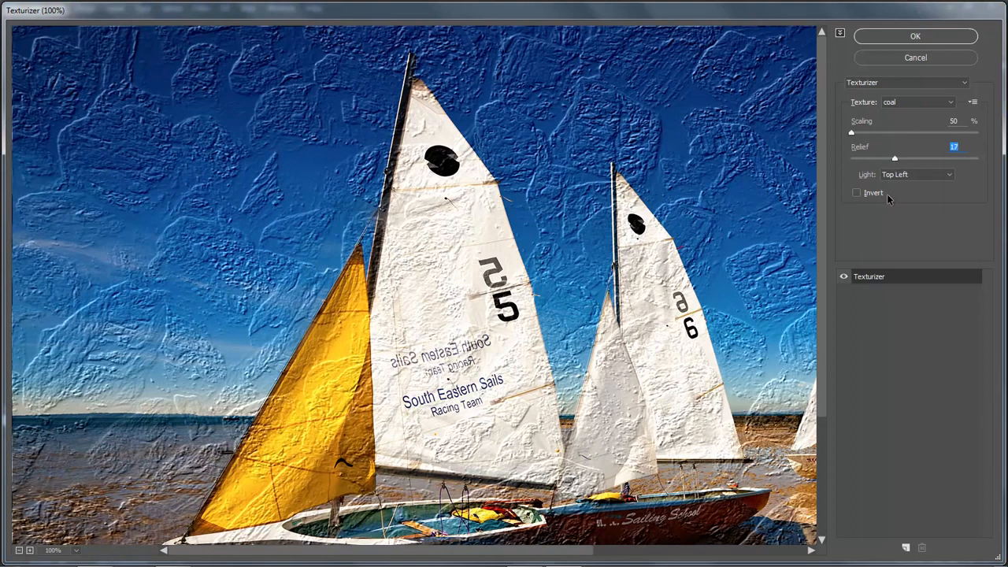
click(915, 40)
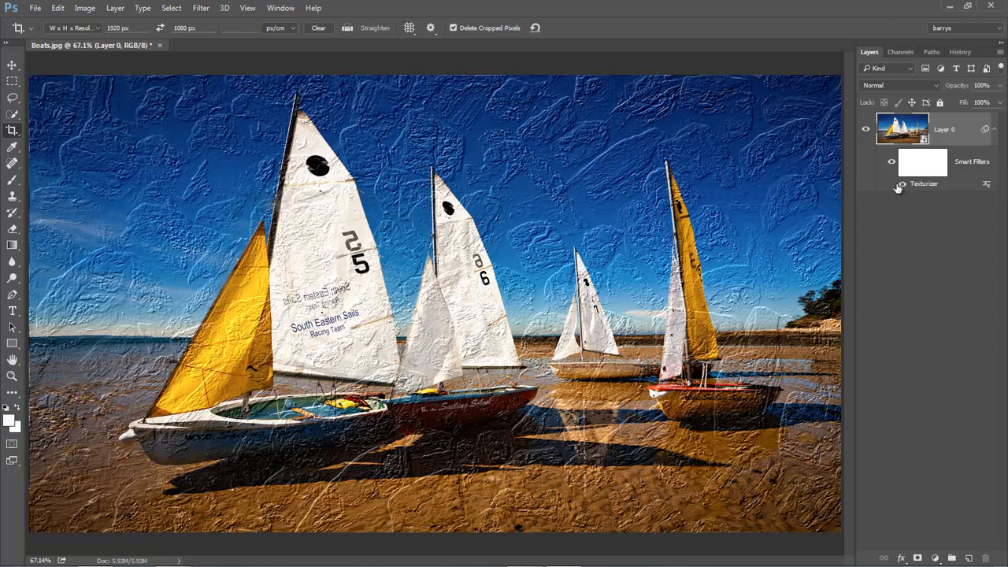
Target the smart filter mask, make black the foreground colour and reduce the Brush tool's size to 45 pixels
click(924, 170)
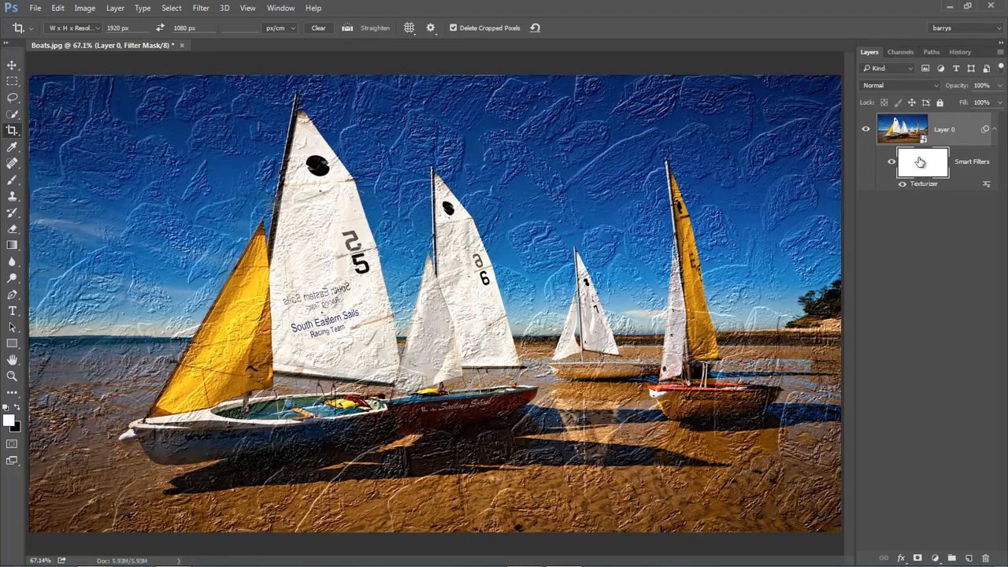
click(18, 407)
click(11, 180)
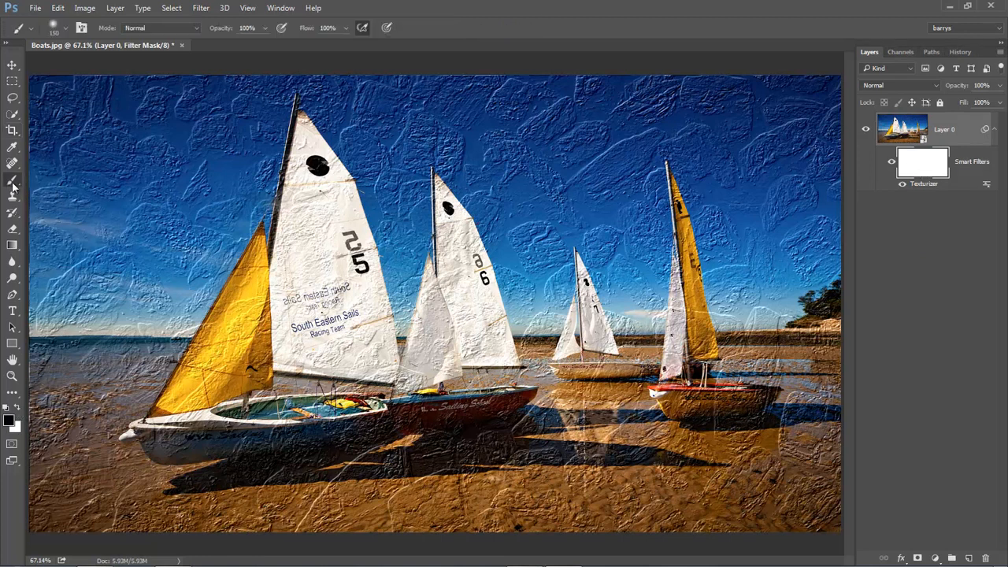
key(bracketleft)
key(bracketleft)
key(bracketleft)
key(bracketleft)
key(bracketleft)
key(bracketleft)
key(bracketleft)
key(bracketleft)
Mask the texture off along the edges of the front boat's yellow sail with a 10-pixel black brush
drag(142, 215, 316, 435)
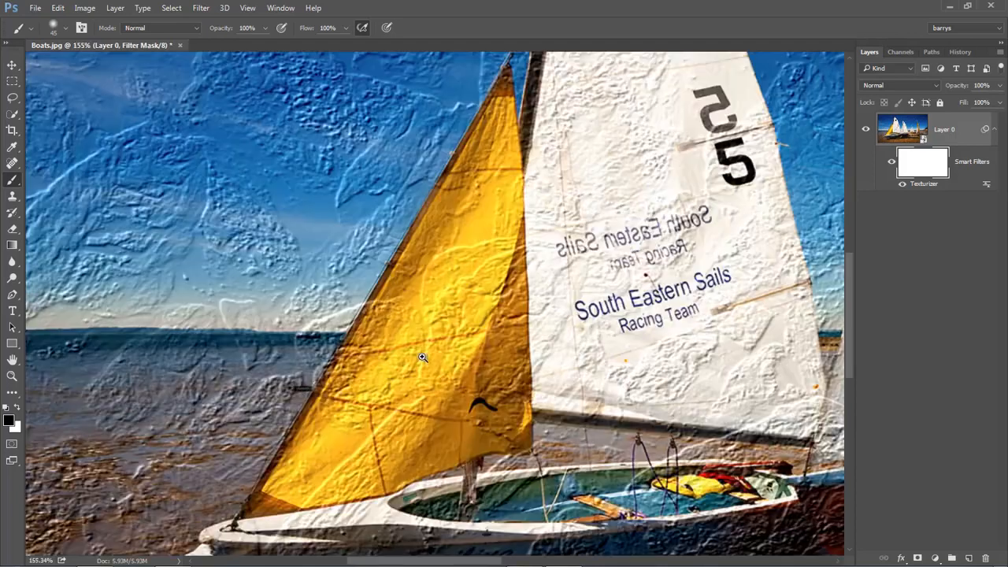
drag(407, 365, 351, 288)
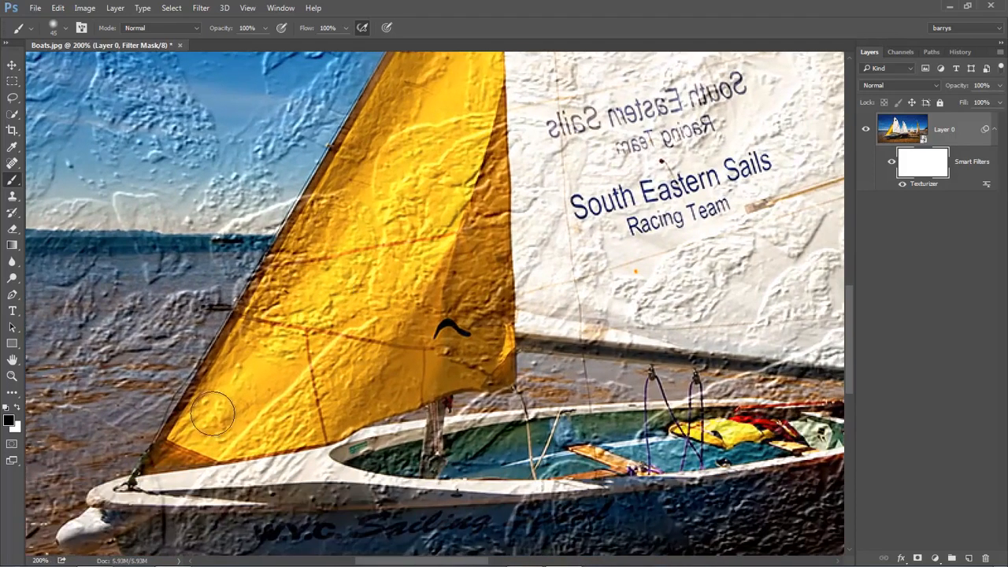
key(bracketleft)
key(bracketleft)
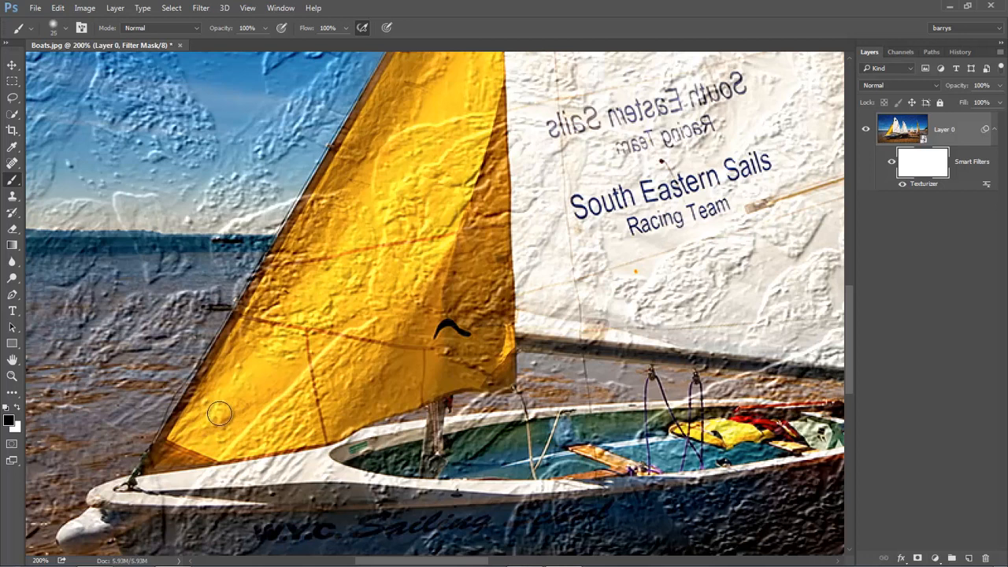
key(bracketleft)
key(bracketleft)
click(150, 466)
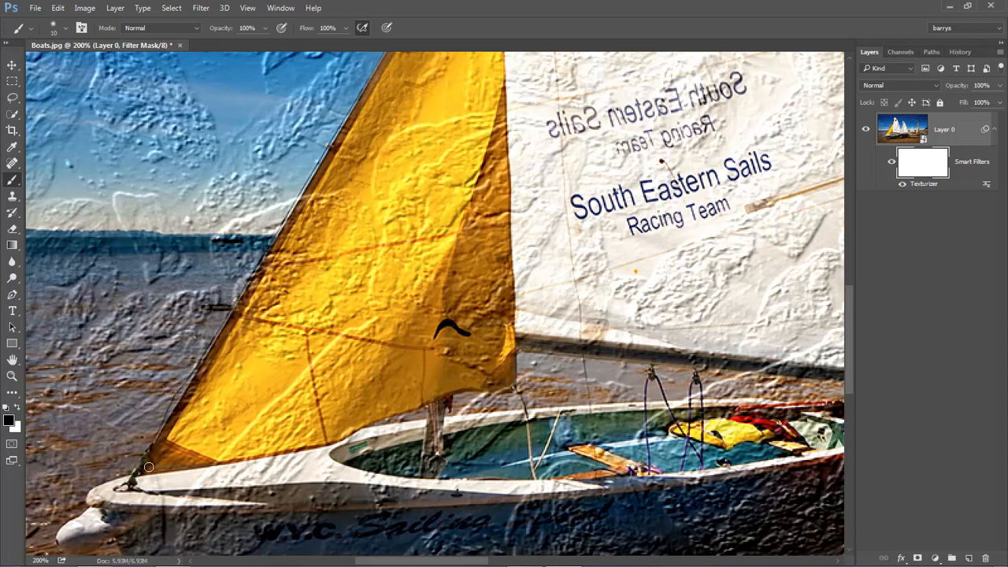
shift+click(221, 350)
shift+click(323, 175)
shift+click(385, 76)
drag(401, 129, 299, 316)
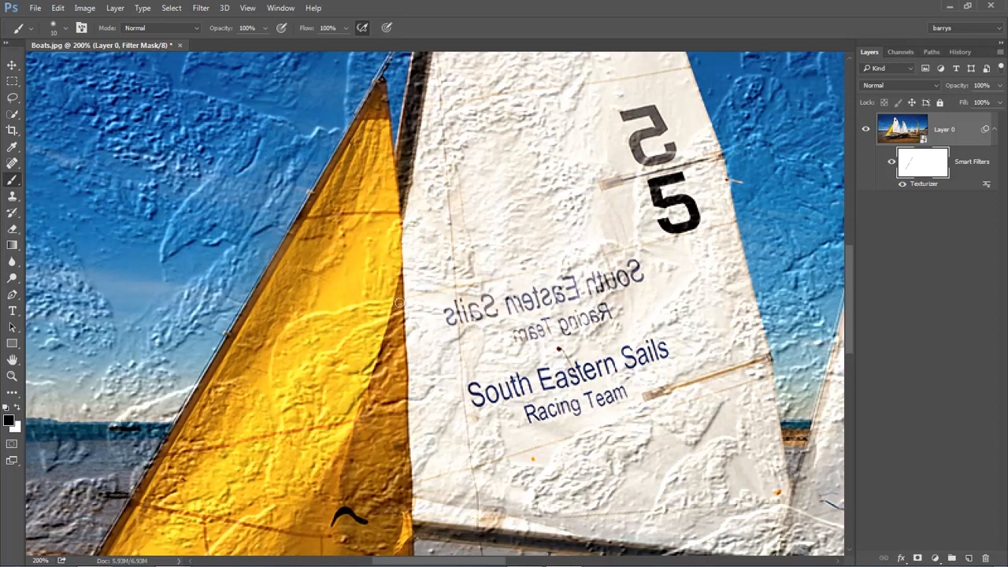
drag(382, 413, 375, 186)
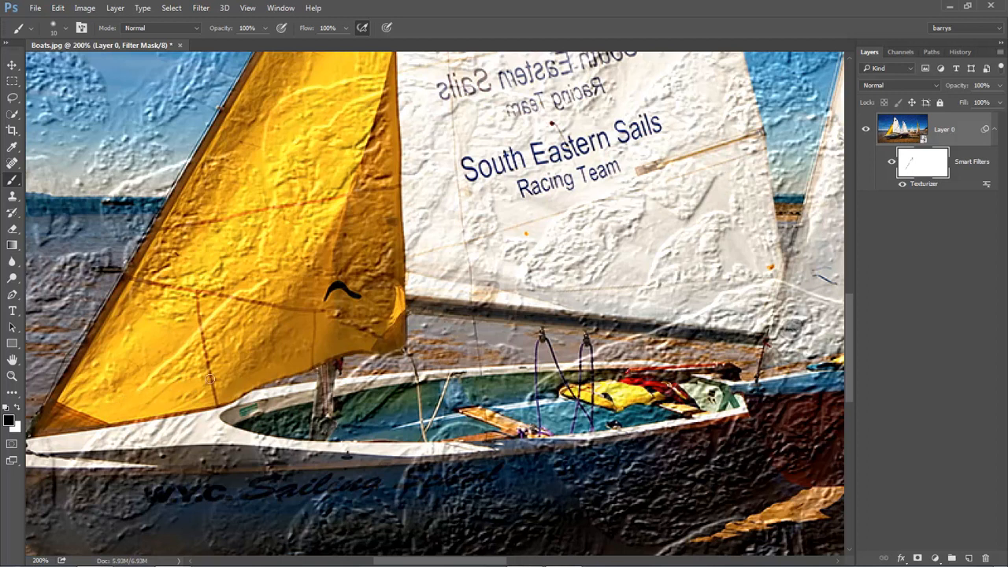
Enlarge the brush to 30 pixels and mask the texture off the whole interior of the front yellow sail
key(bracketright)
key(bracketright)
mouse_move(79, 400)
mouse_down()
mouse_move(155, 283)
mouse_move(144, 340)
mouse_move(160, 349)
mouse_move(298, 290)
mouse_move(170, 370)
mouse_move(287, 348)
mouse_move(224, 373)
mouse_move(298, 340)
mouse_up()
mouse_move(366, 283)
mouse_down()
mouse_move(377, 138)
mouse_move(362, 185)
mouse_move(296, 280)
mouse_move(268, 213)
mouse_move(282, 133)
mouse_move(196, 200)
mouse_move(185, 238)
mouse_move(271, 91)
mouse_up()
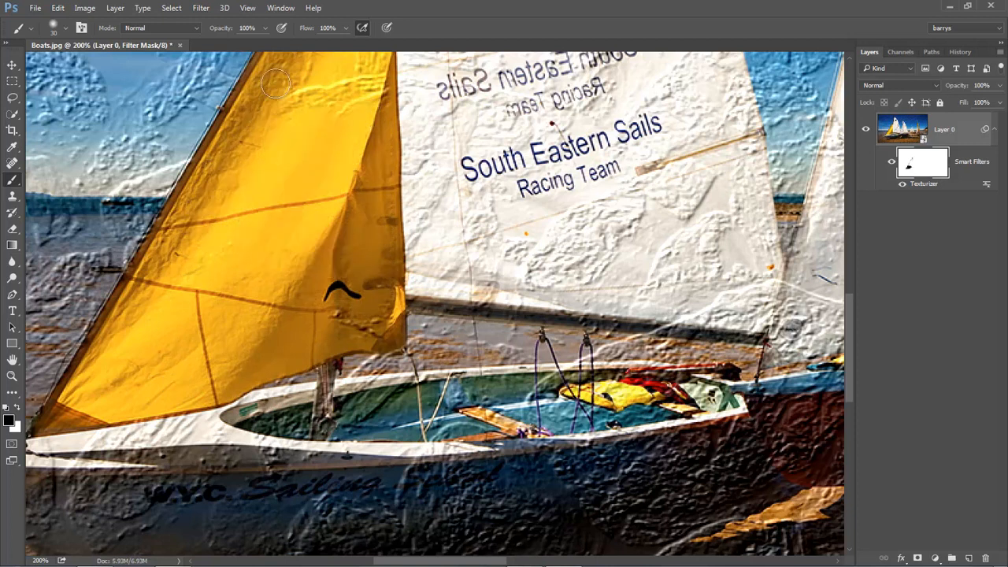
drag(311, 162, 216, 384)
mouse_move(268, 118)
mouse_down()
mouse_move(252, 231)
mouse_move(258, 351)
mouse_move(268, 313)
mouse_move(278, 335)
mouse_move(258, 361)
mouse_up()
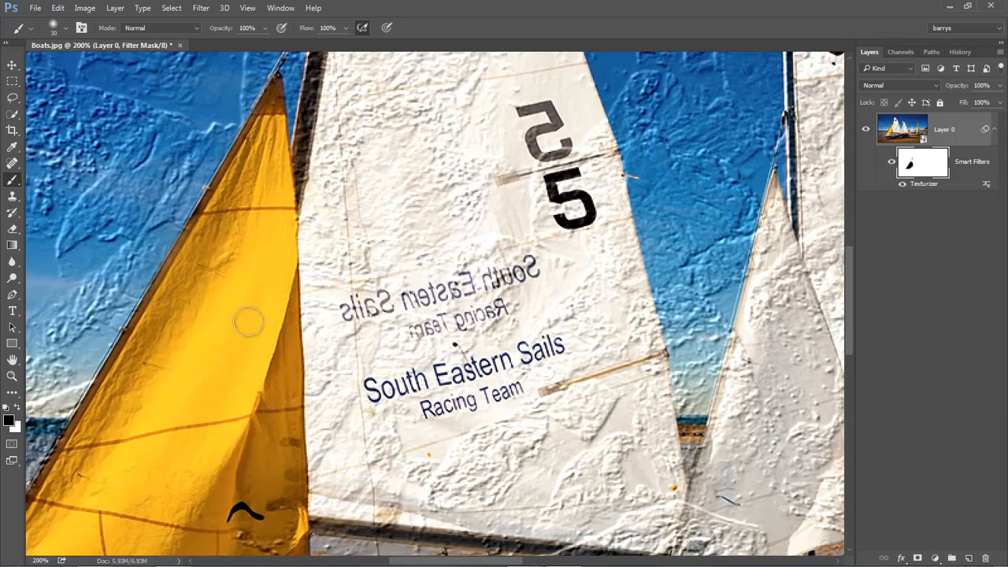
key(ctrl+0)
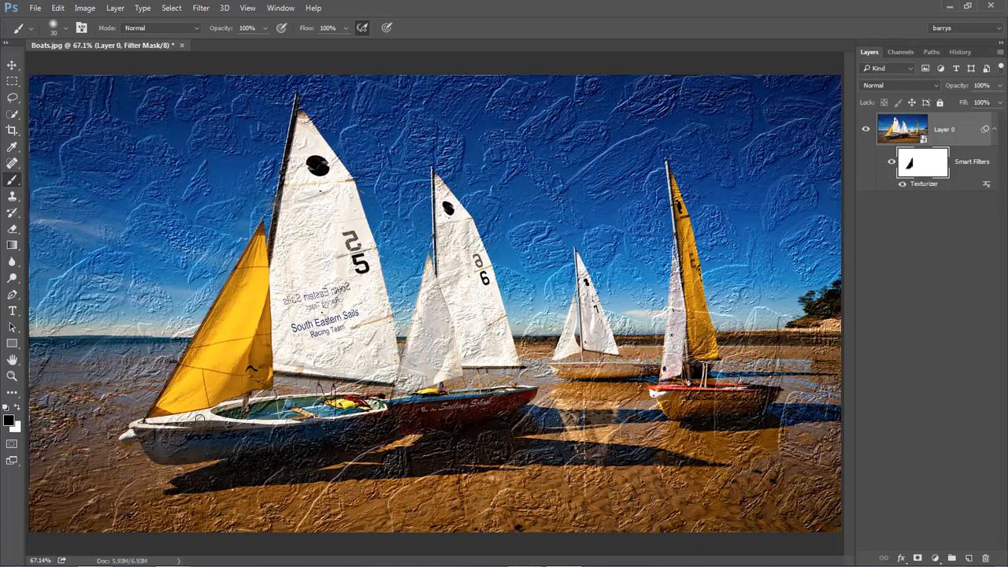
Switch to Bridge and open coal.psd from the Newsletter Textures folder in Photoshop
click(924, 242)
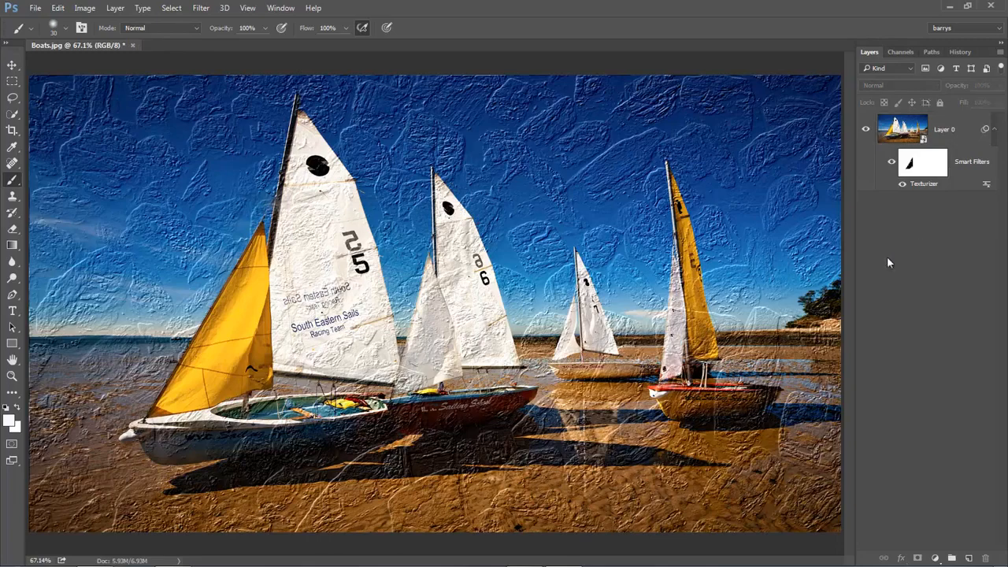
click(524, 554)
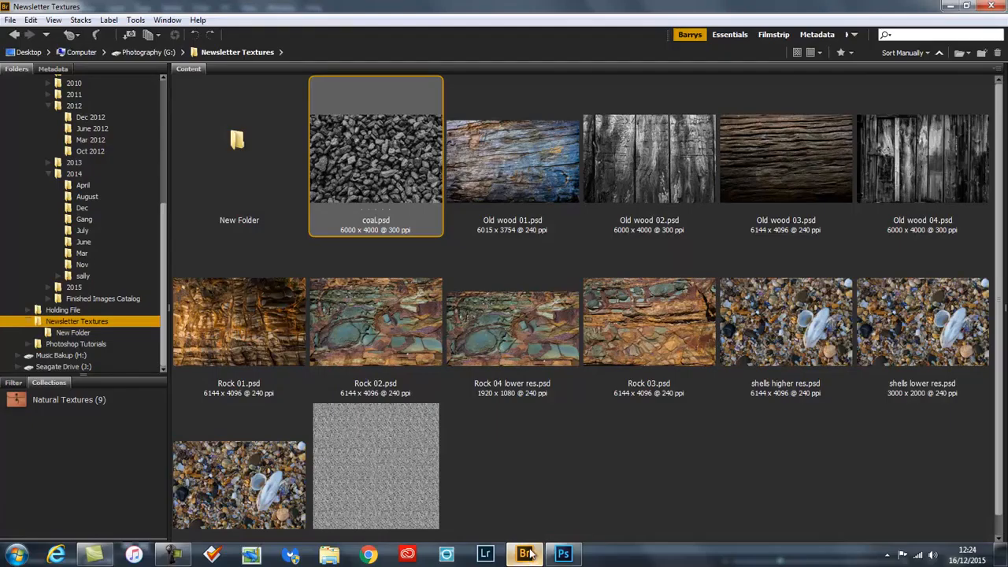
double_click(393, 151)
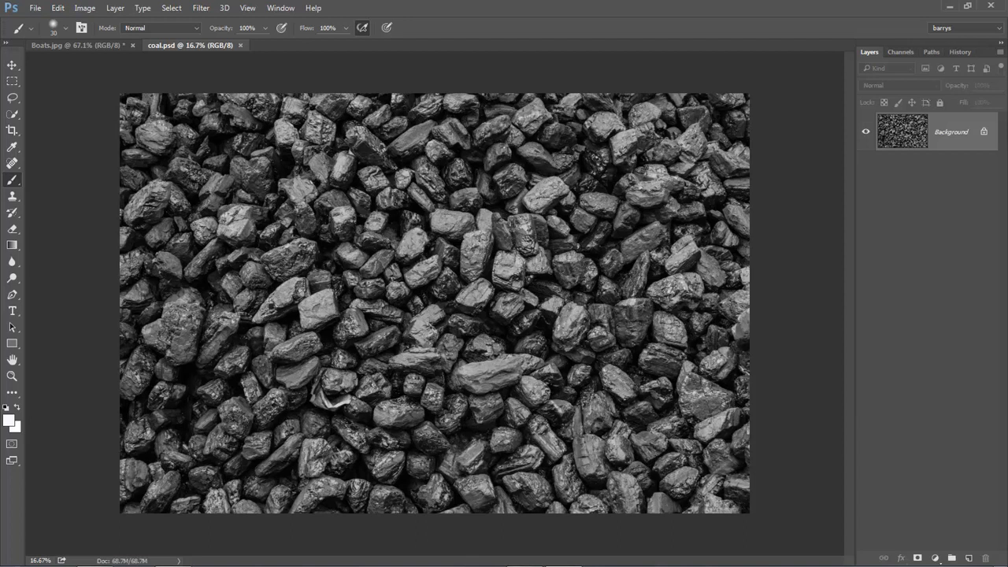
Resize the coal image proportionally to a height of 512 pixels
click(85, 9)
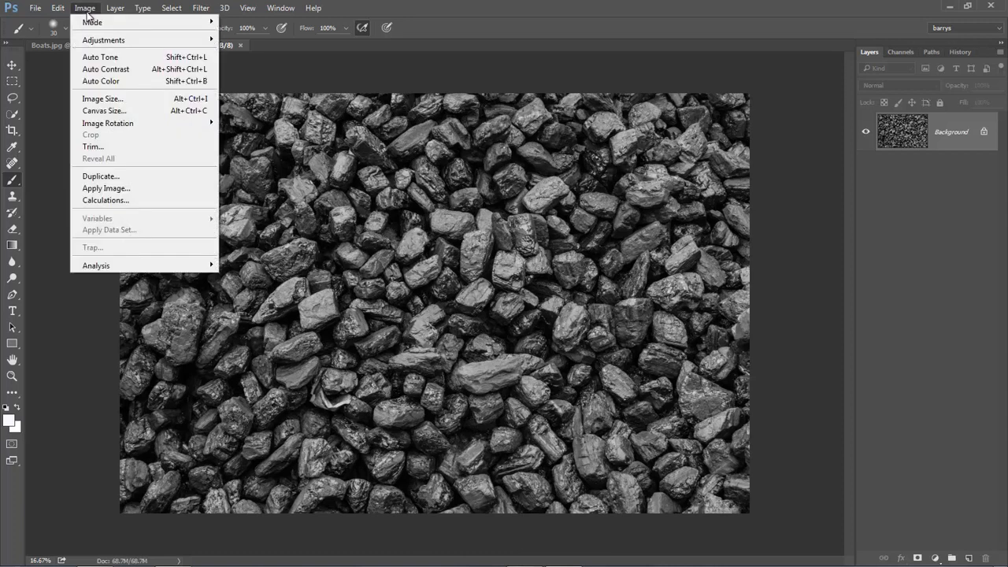
click(100, 98)
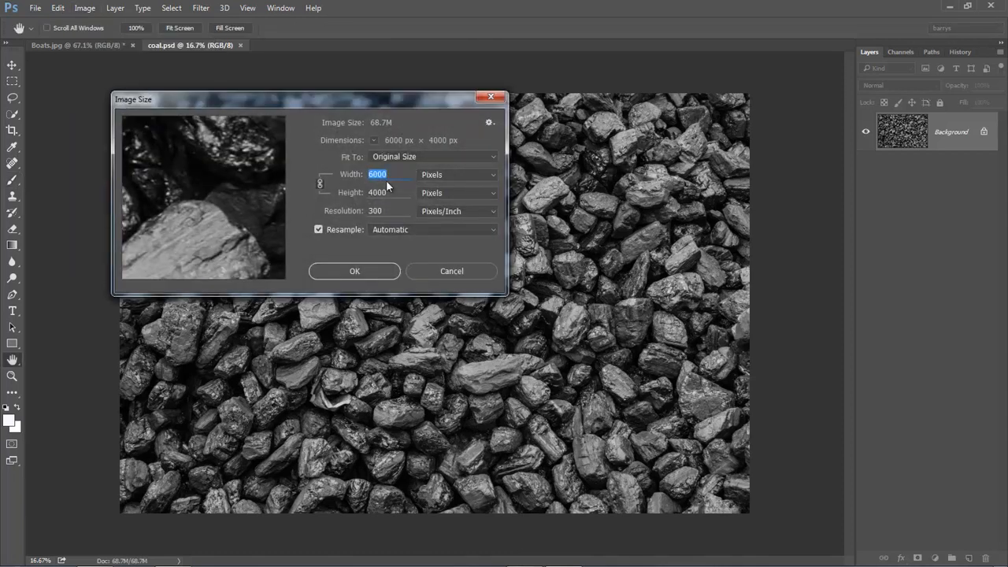
drag(387, 192, 375, 189)
text(512)
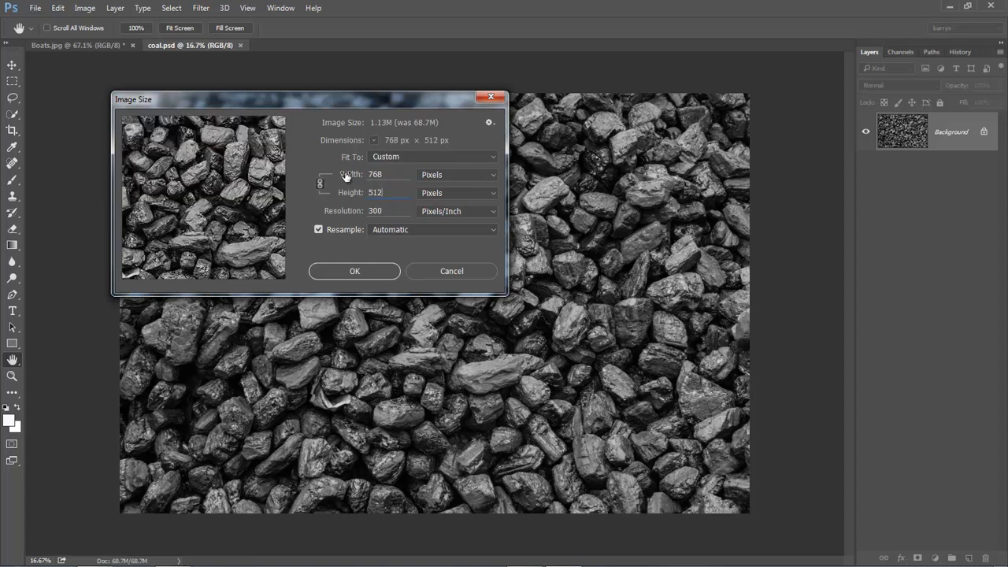
click(362, 271)
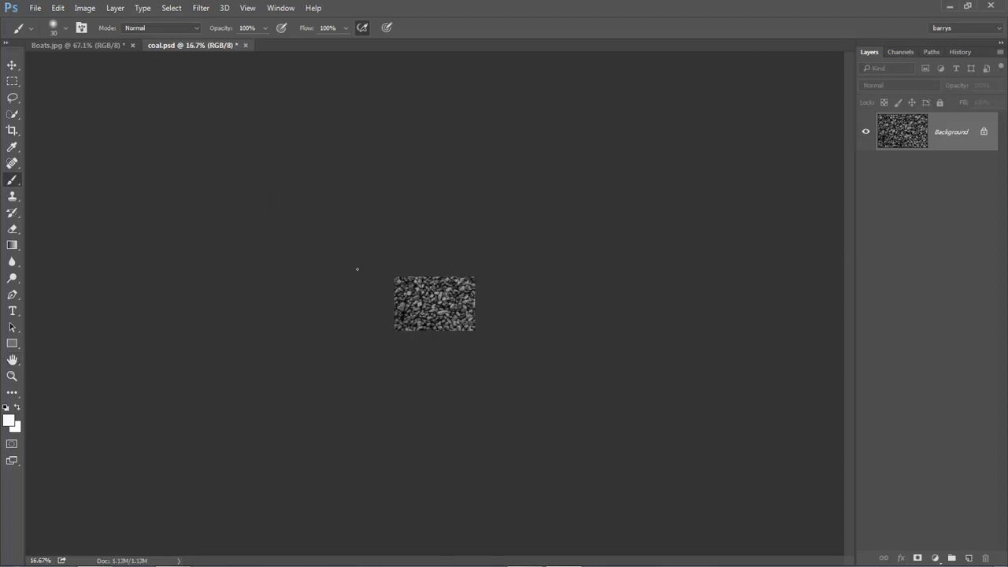
key(ctrl+0)
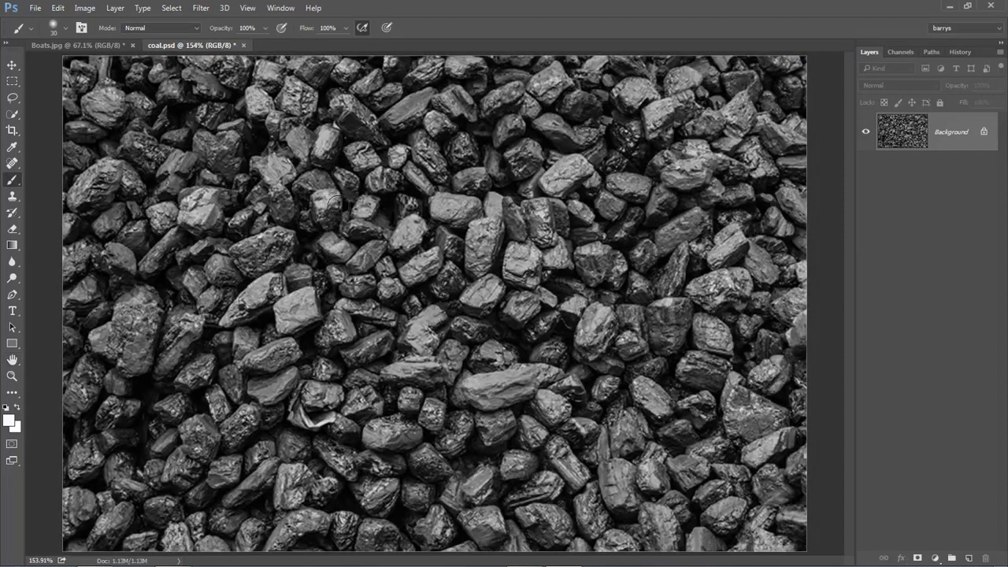
Crop the coal image to a 512 px by 512 px square
click(12, 132)
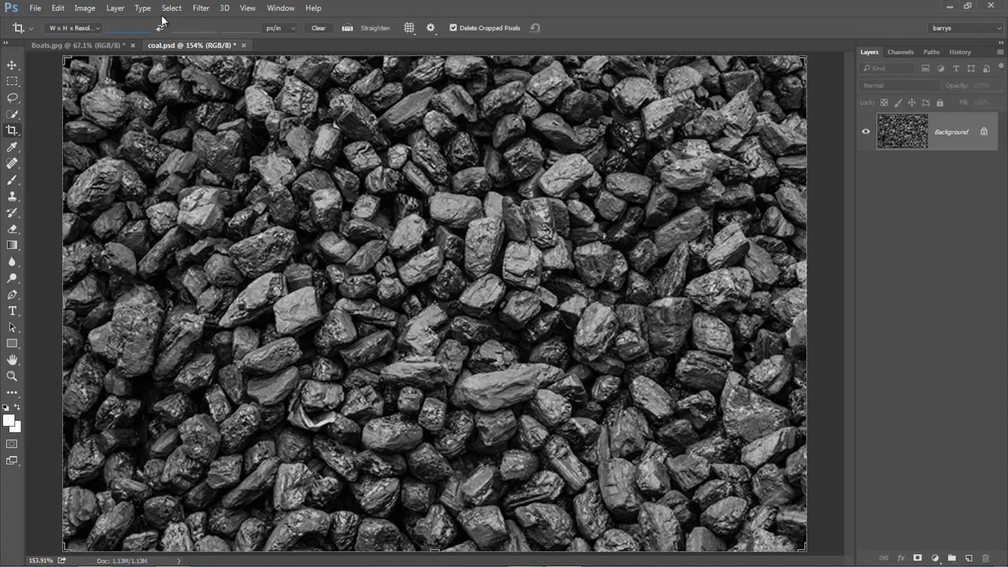
text(51)
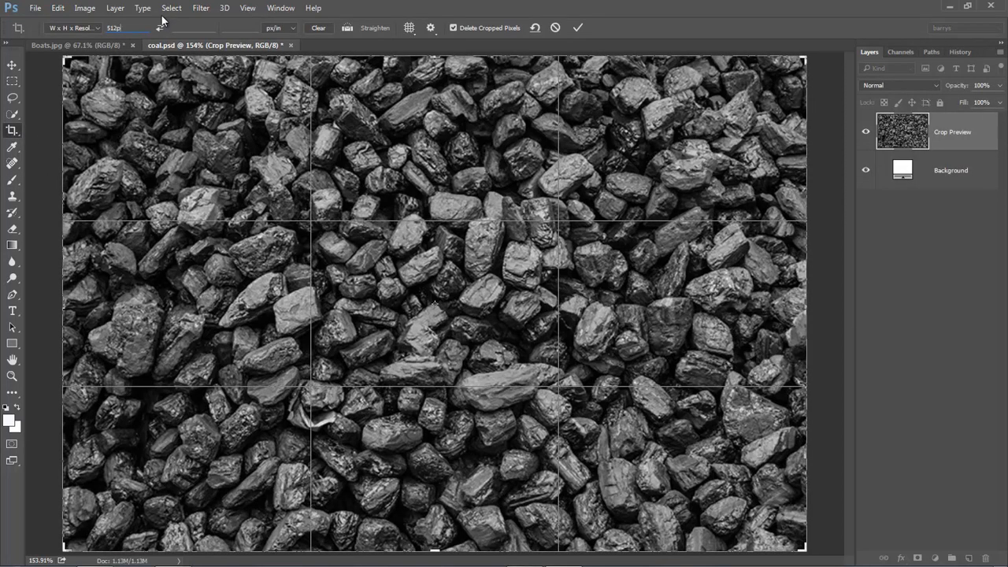
text(2 px)
click(180, 27)
text(51)
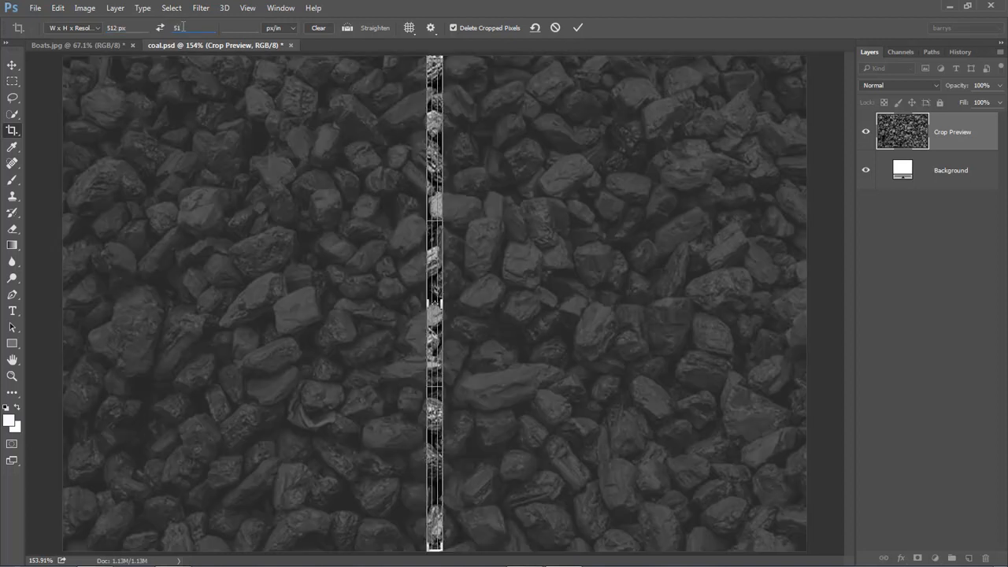
text(2px)
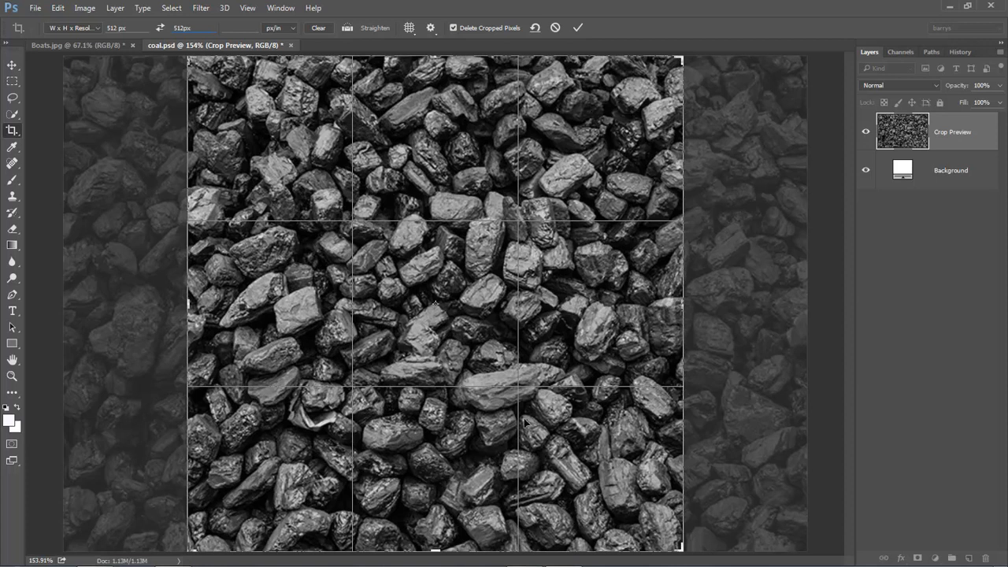
click(577, 28)
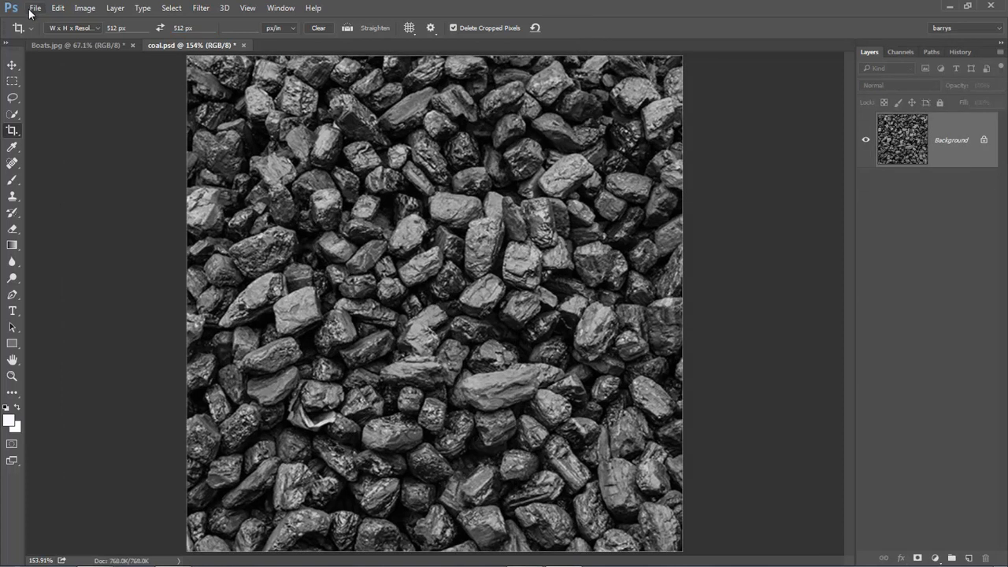
Save the cropped texture as a new PSD named "coal 512" in the Newsletter Textures folder and close it
click(12, 376)
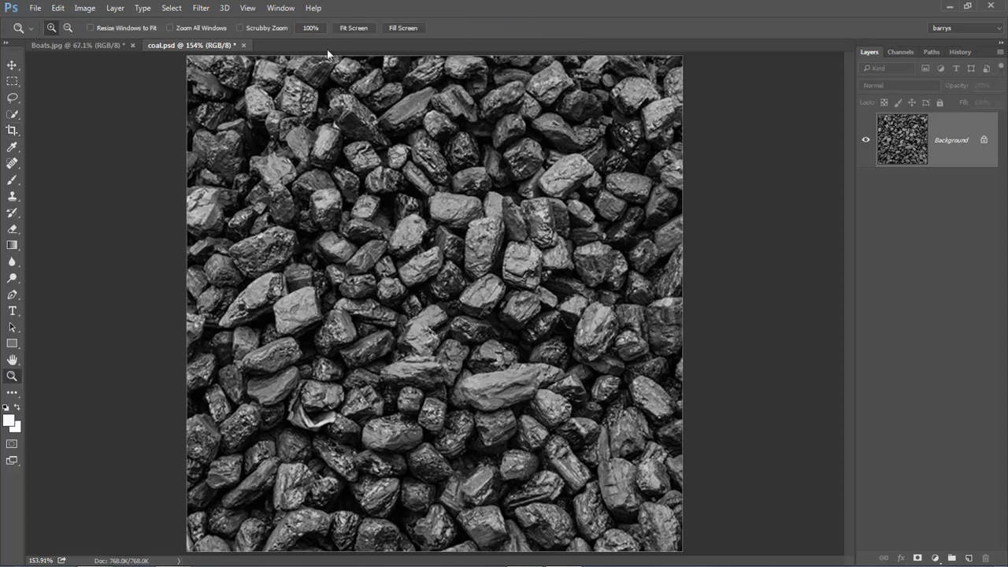
click(310, 28)
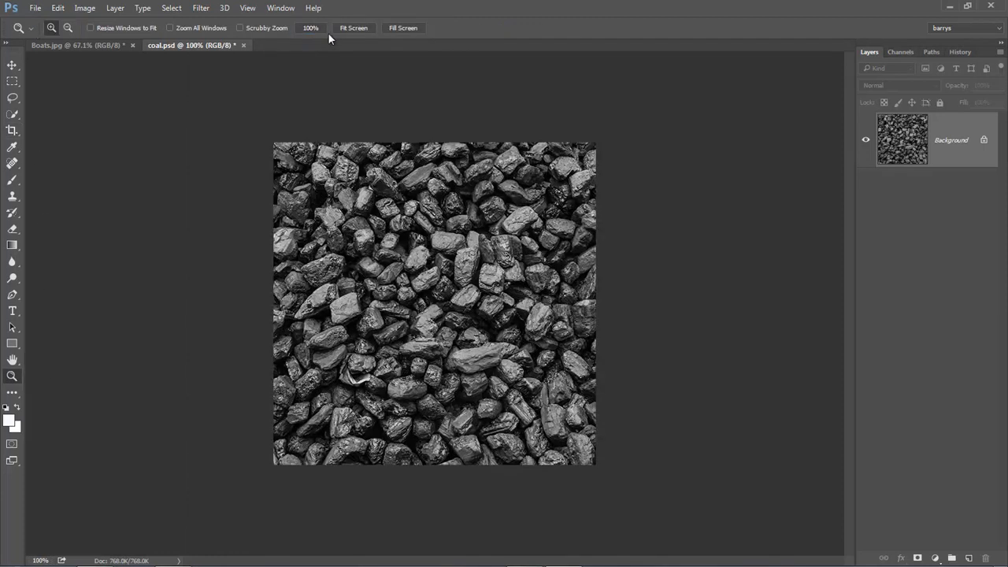
click(35, 8)
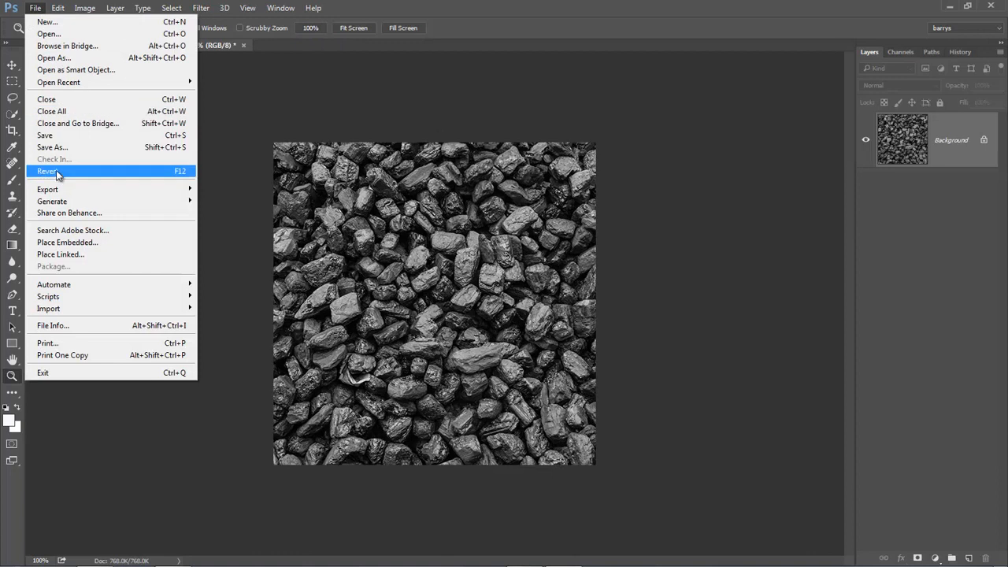
click(55, 147)
click(130, 239)
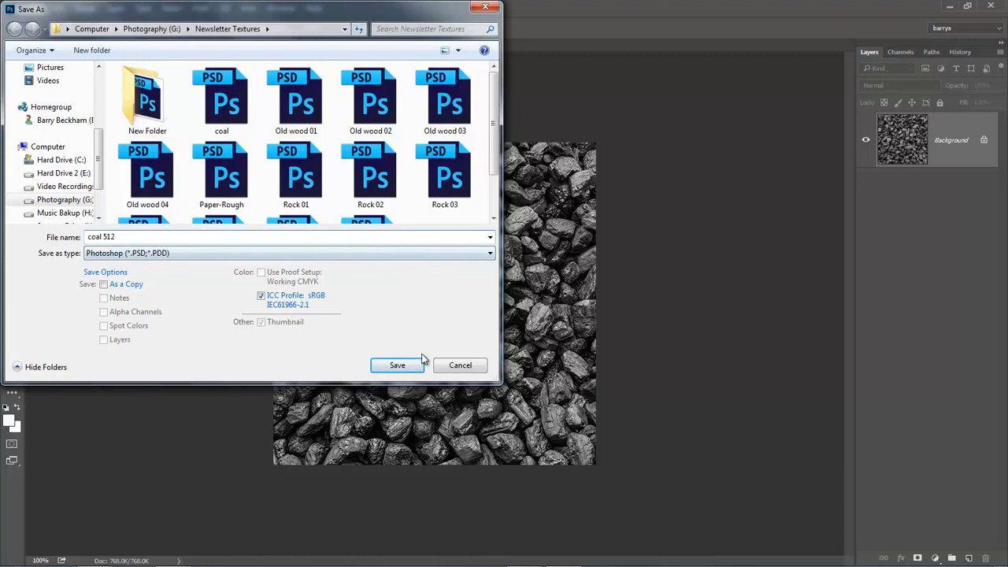
click(402, 365)
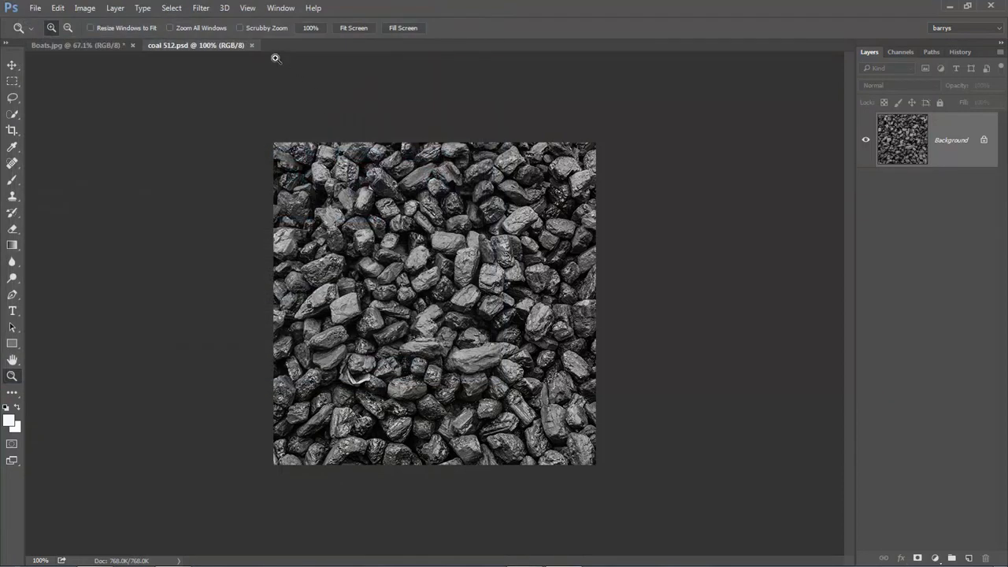
click(252, 45)
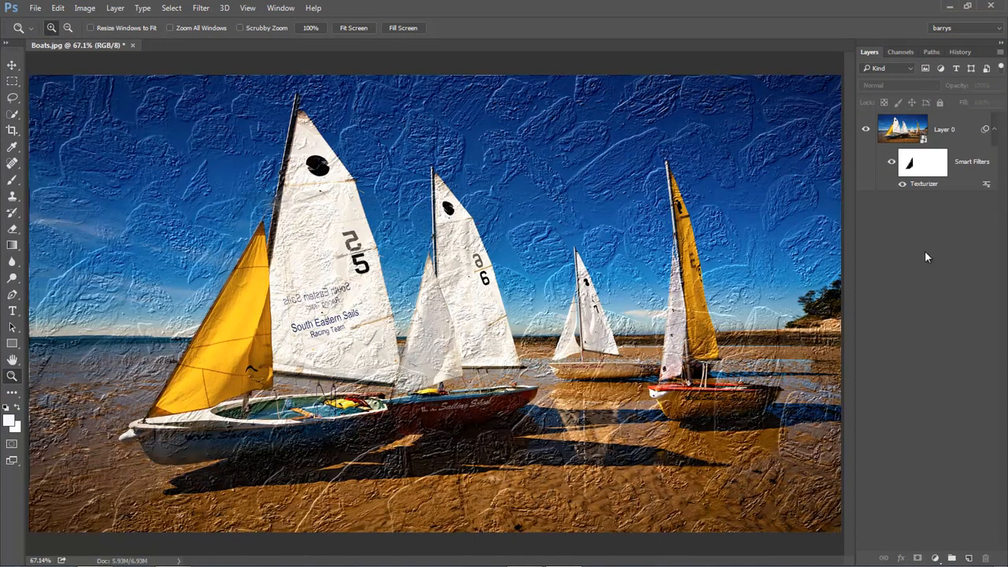
Reopen the Texturizer smart filter on the boats layer and load the "coal 512" PSD as its texture
click(944, 131)
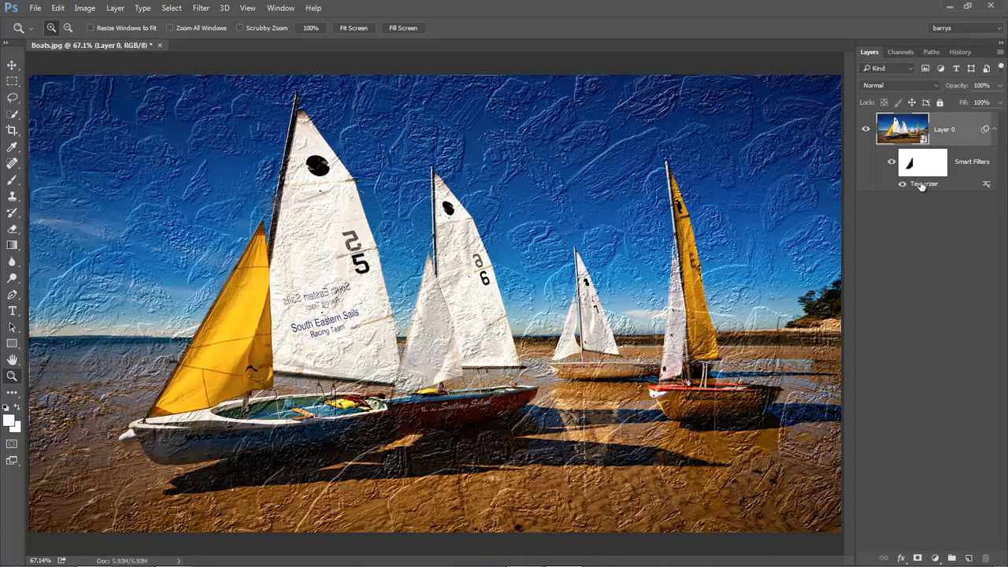
double_click(921, 184)
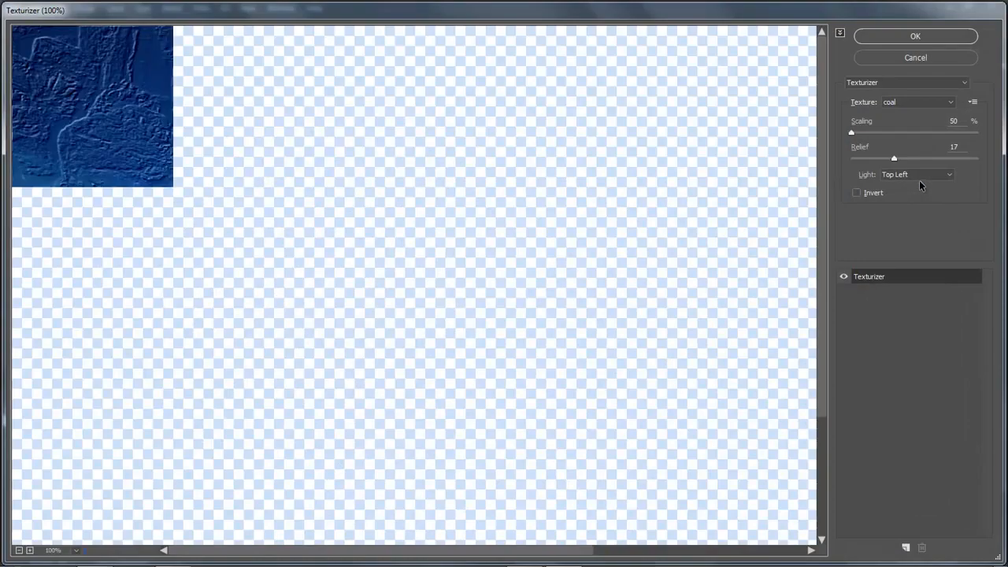
click(973, 103)
click(956, 114)
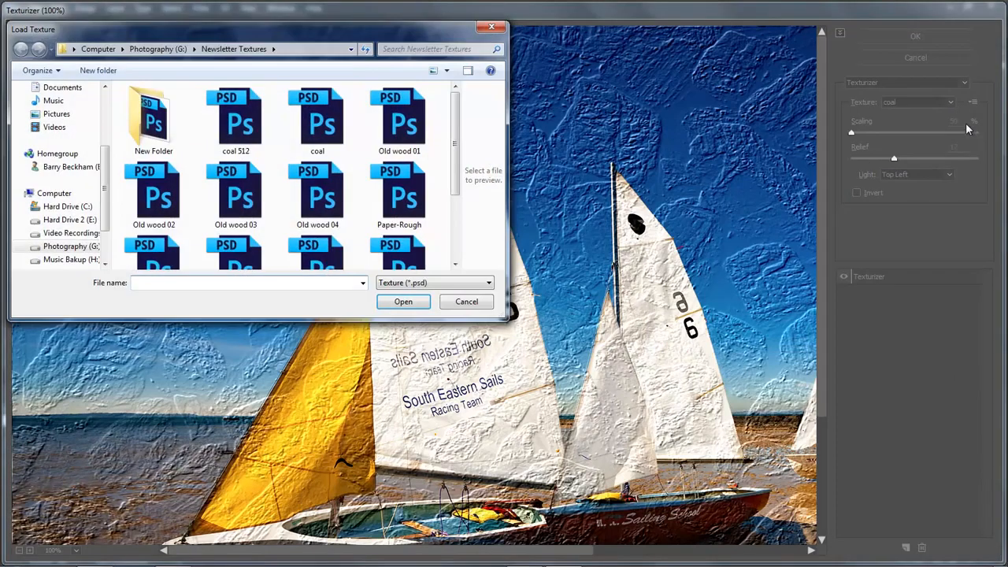
double_click(239, 120)
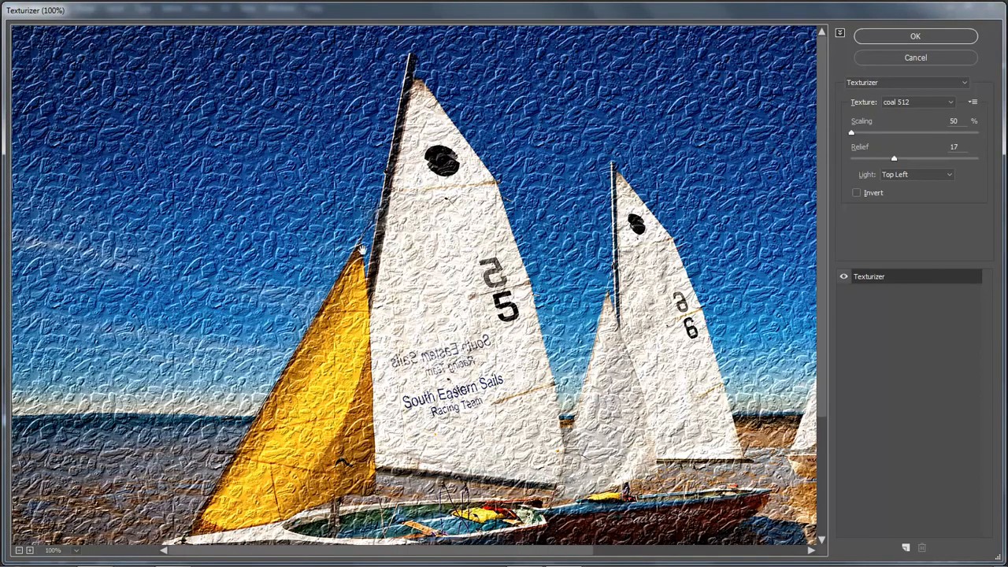
Set the coal 512 texture's scaling to 64%, lower its relief, and apply the filter
key(alt)
drag(850, 132, 863, 160)
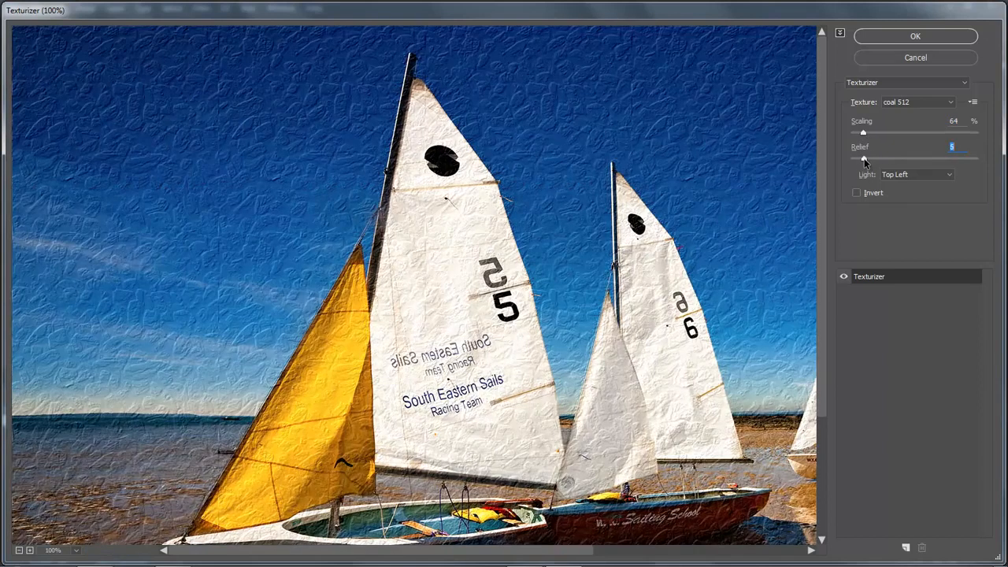
drag(862, 160, 869, 161)
click(915, 35)
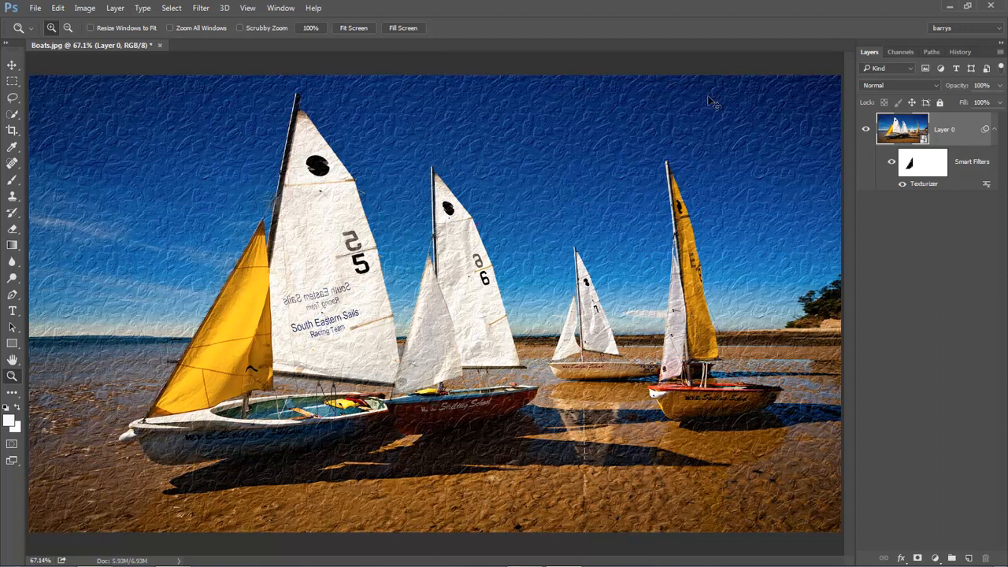
Choose the Clone Stamp tool and add a new empty layer above the textured boats layer
drag(695, 72, 836, 165)
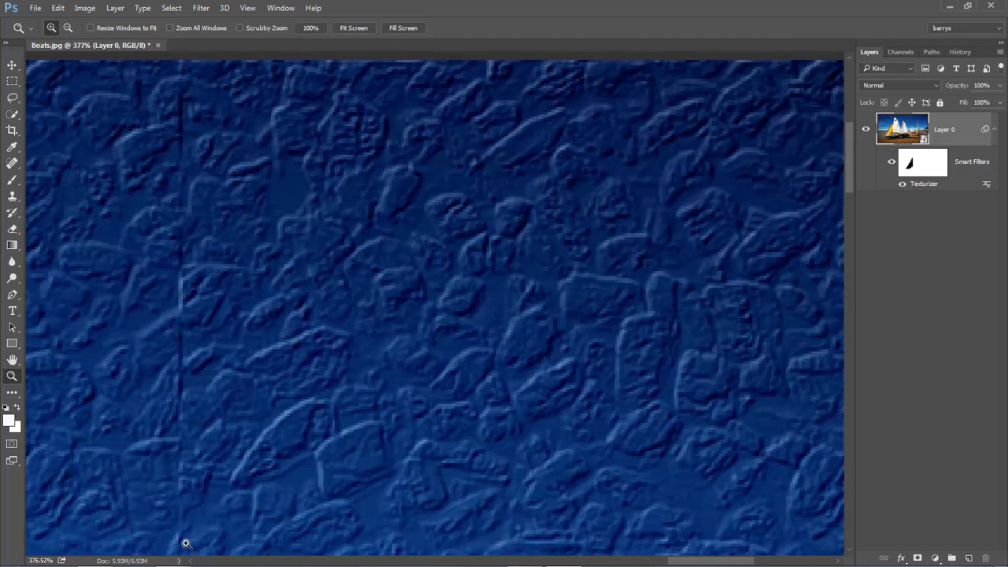
click(13, 197)
right_click(13, 198)
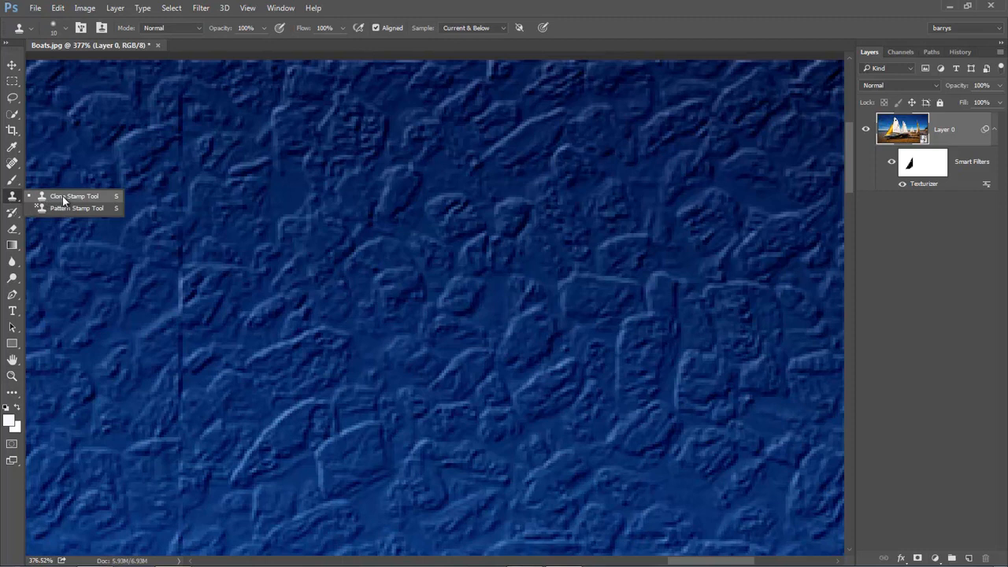
click(64, 197)
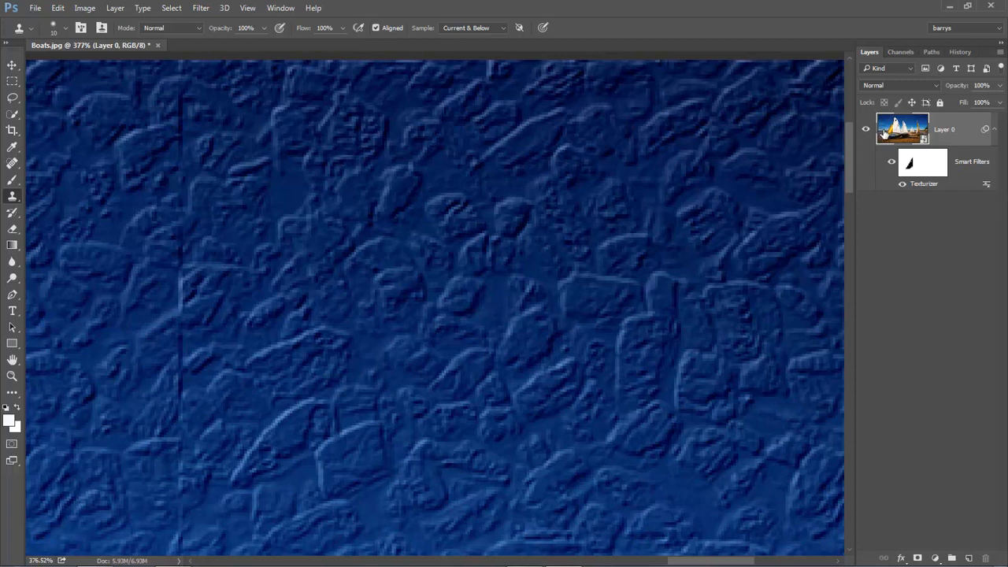
right_click(962, 128)
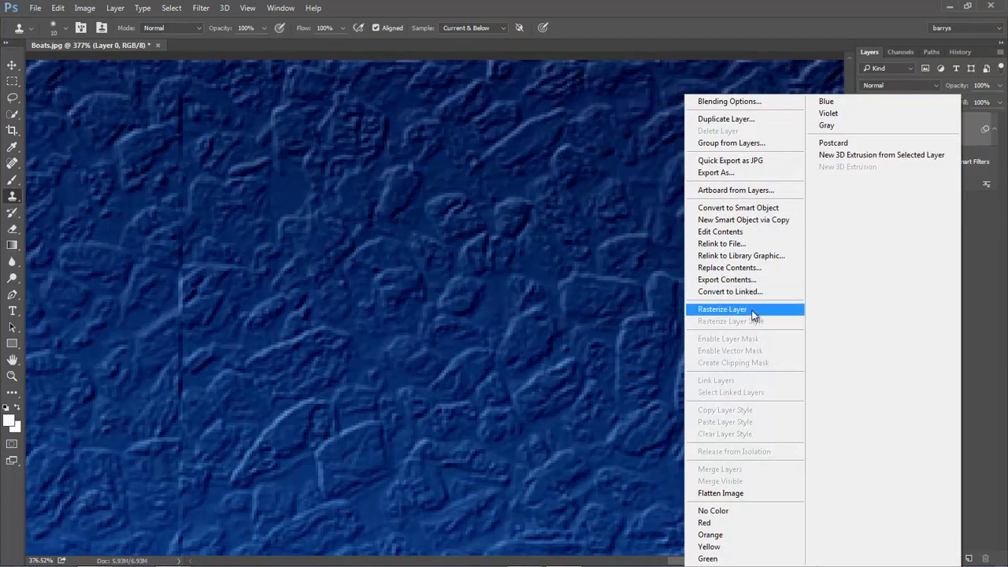
click(975, 225)
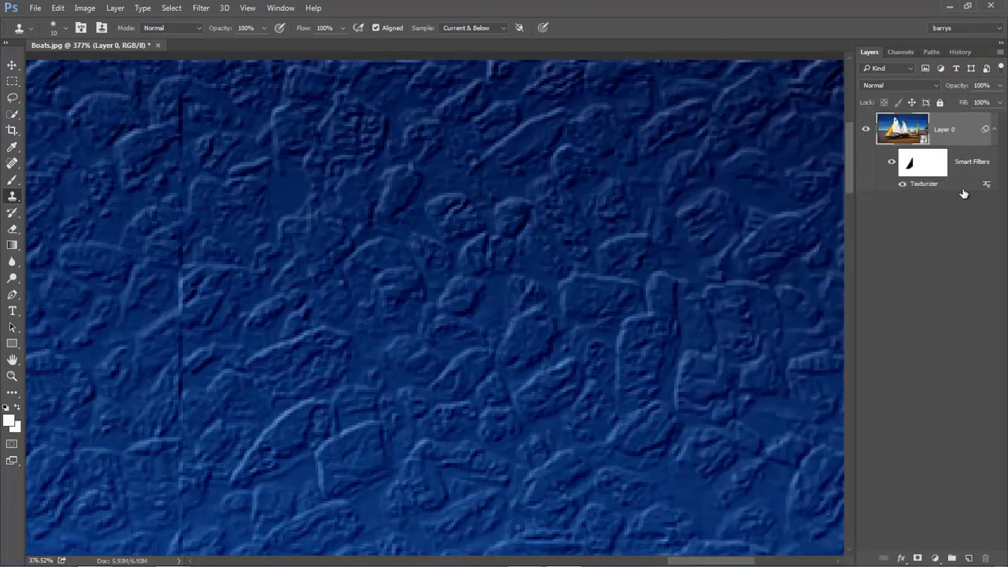
click(968, 558)
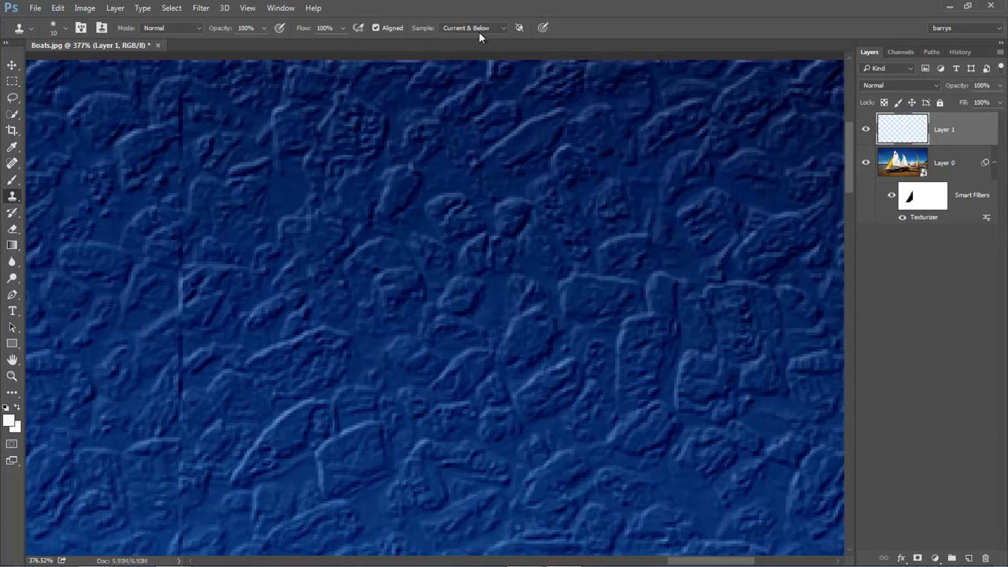
Switch the Clone Stamp's sampling to Current Layer and back to Current & Below
click(503, 29)
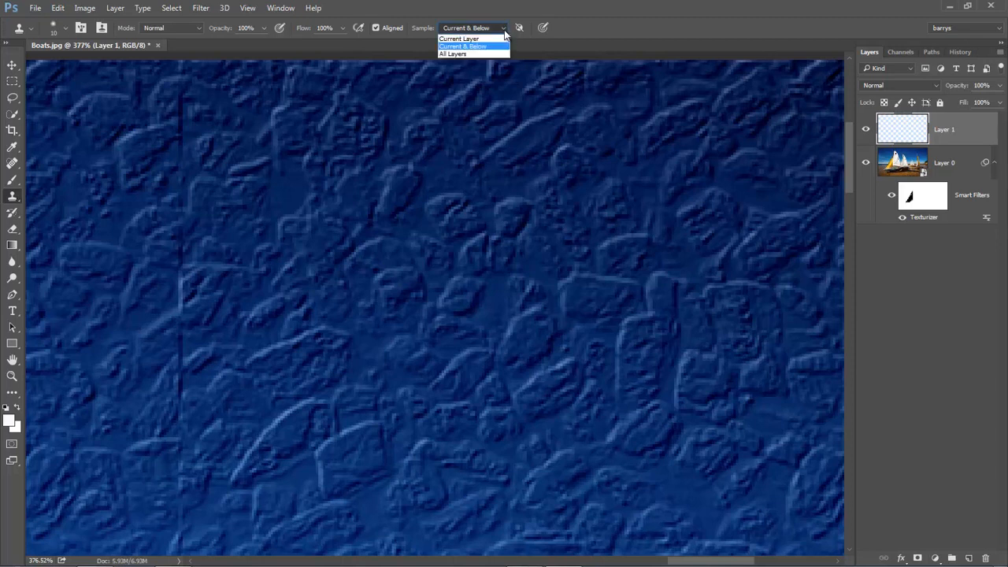
click(465, 39)
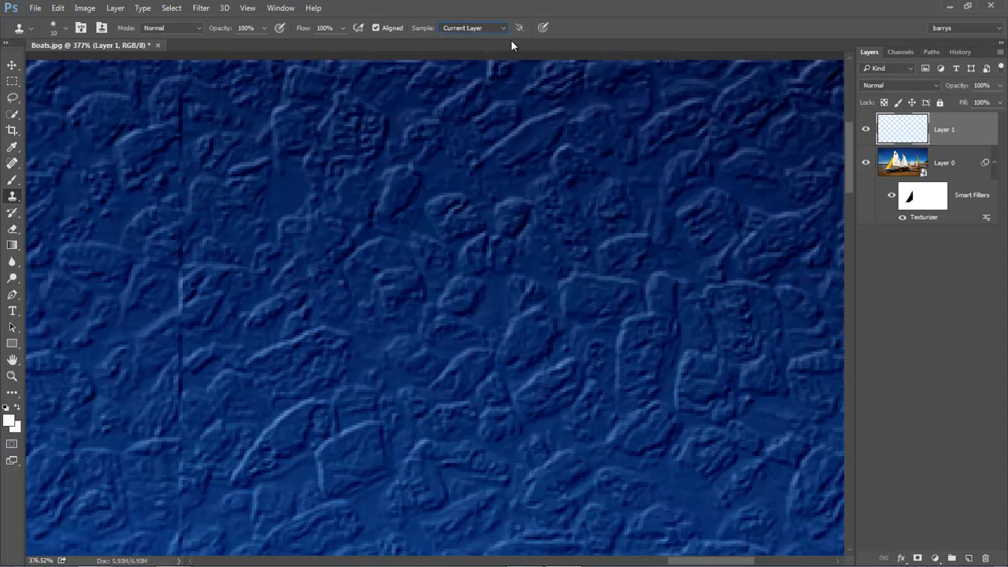
click(505, 29)
click(488, 48)
Reduce the Clone Stamp brush to 4 px and clone nearby texture over the upper part of the vertical seam in the sky
click(203, 118)
click(492, 231)
key(bracketleft)
key(bracketleft)
key(bracketleft)
key(bracketleft)
alt+click(193, 84)
drag(180, 81, 178, 151)
alt+click(163, 160)
drag(183, 203, 180, 207)
alt+click(216, 245)
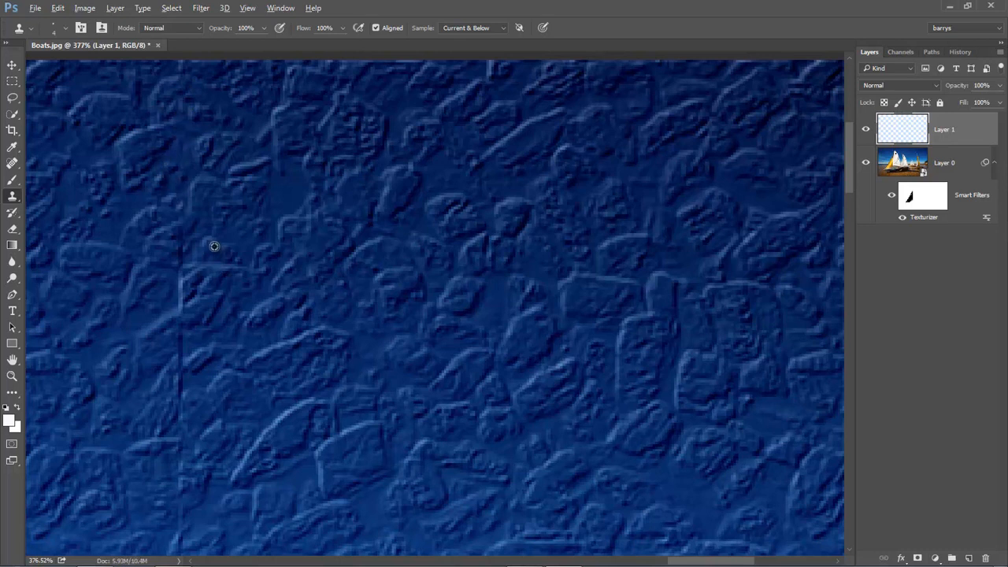
Continue cloning neighbouring texture down the middle stretch of the vertical seam on Layer 1
drag(180, 261, 182, 237)
alt+click(156, 263)
mouse_move(181, 277)
mouse_down()
mouse_move(180, 306)
mouse_move(184, 266)
mouse_up()
alt+click(160, 346)
drag(178, 327, 180, 397)
alt+click(201, 378)
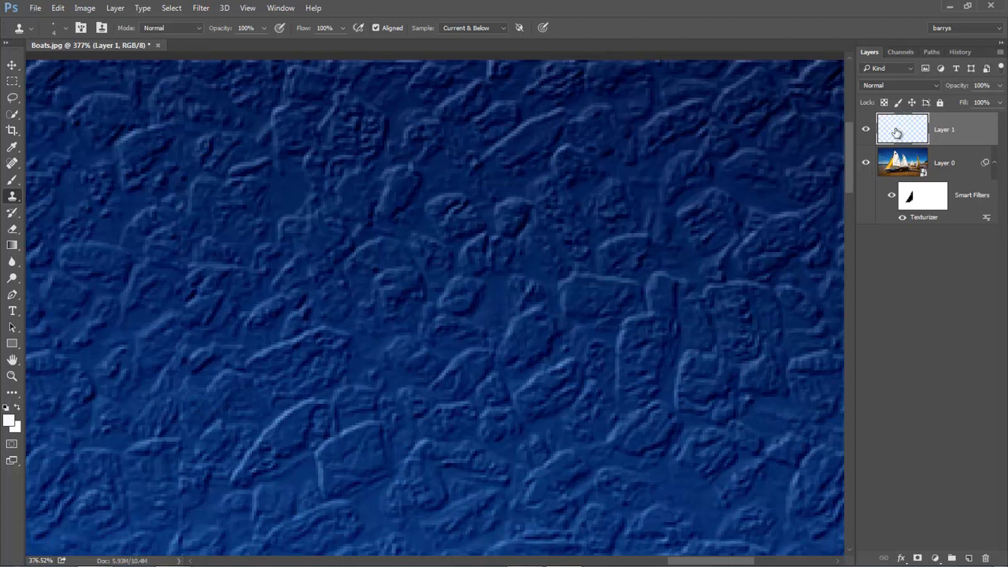
Hide and show Layer 1 to compare the seam before and after cloning, and view the whole image
click(866, 131)
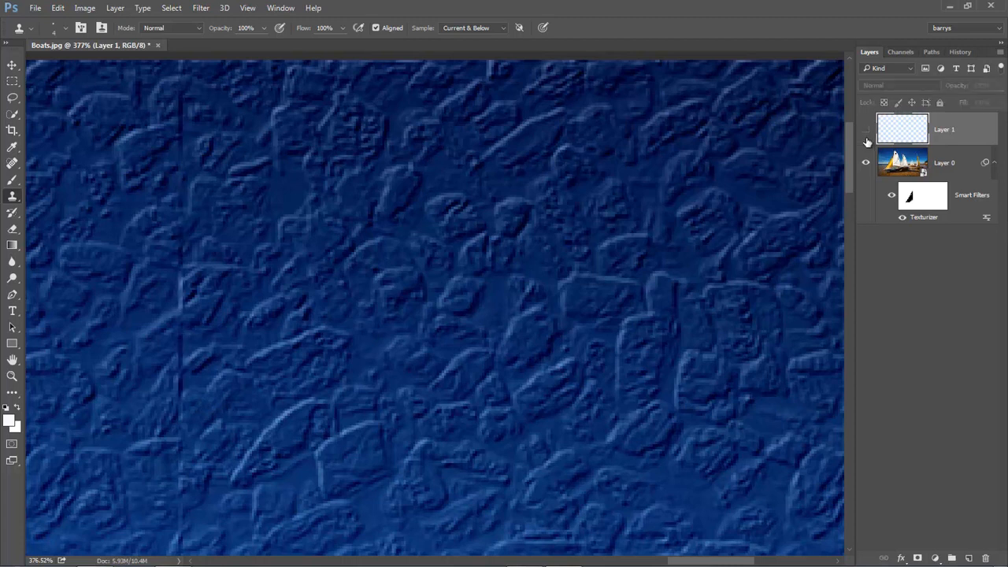
click(866, 130)
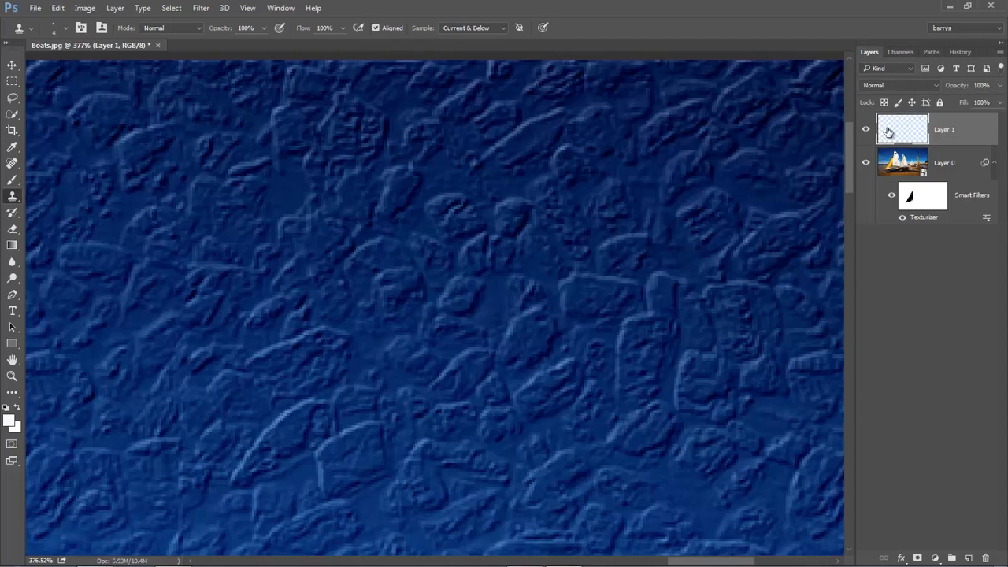
key(ctrl+0)
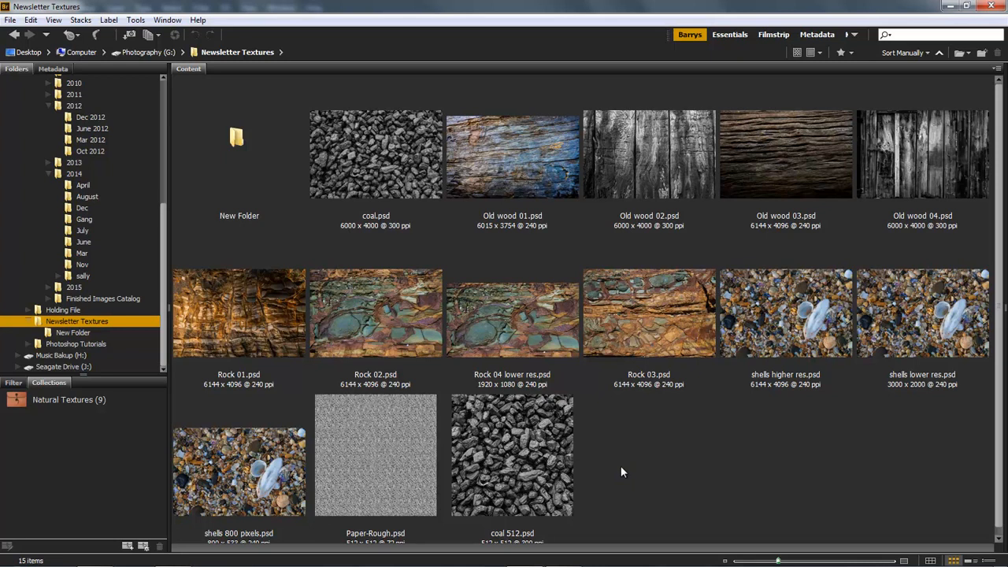
In Adobe Bridge, examine the Old wood 02, Old wood 03, Old wood 04 and Paper-Rough textures in the Newsletter Textures folder
click(657, 155)
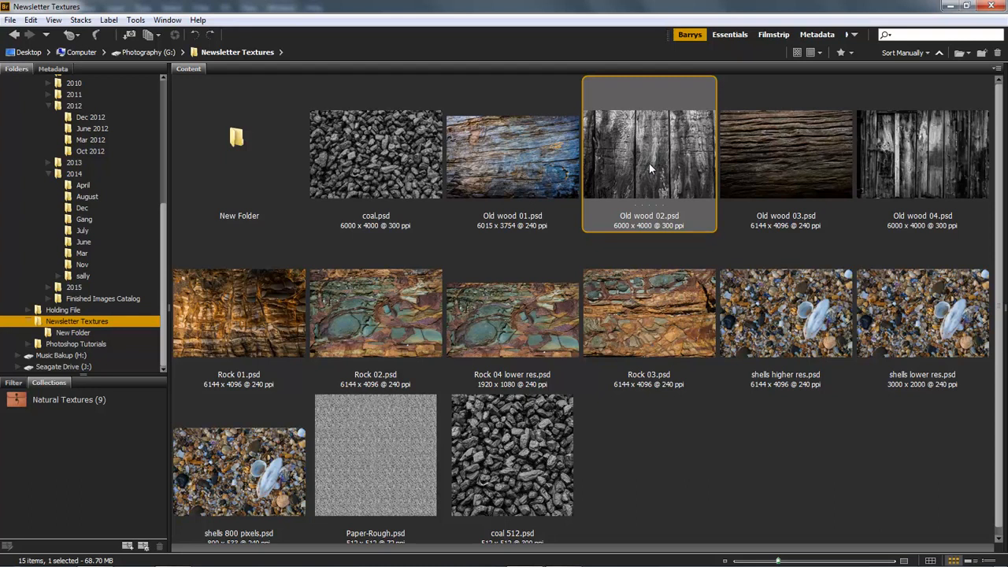
click(793, 154)
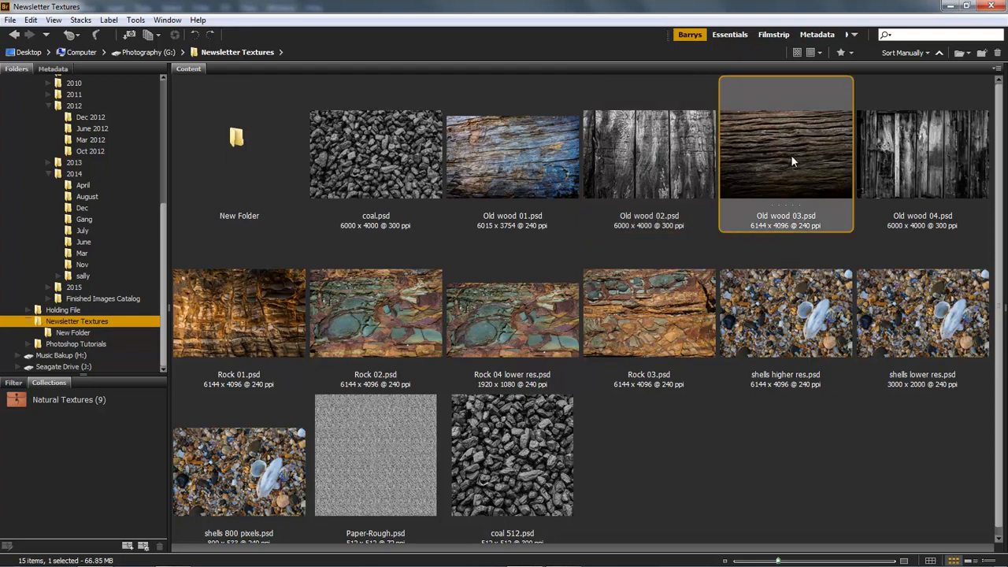
click(899, 159)
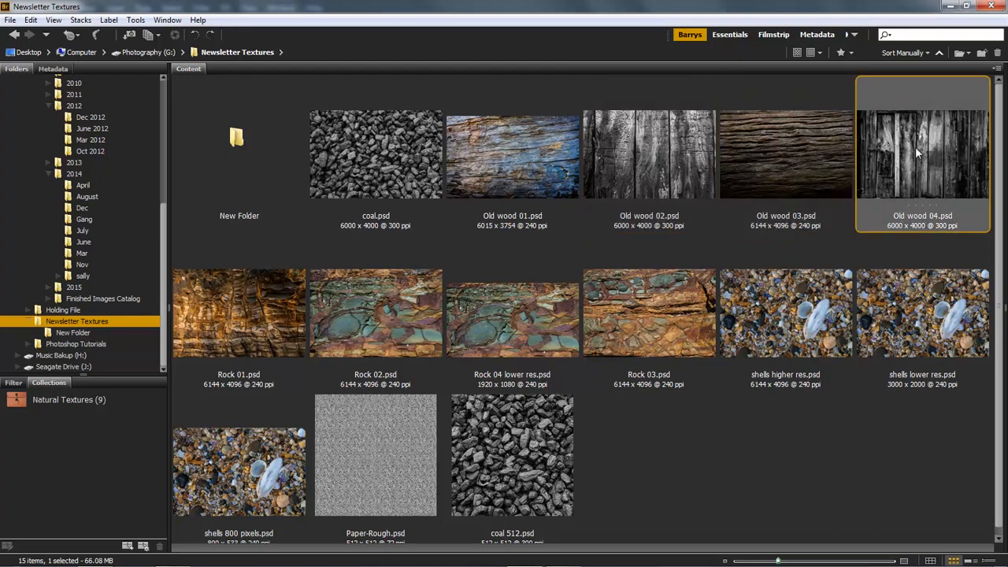
click(813, 145)
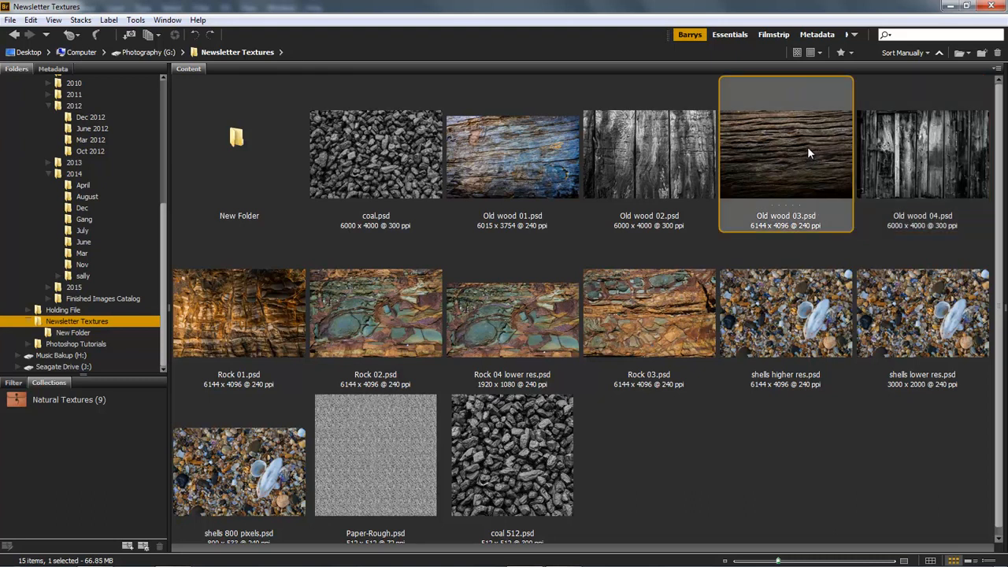
click(652, 159)
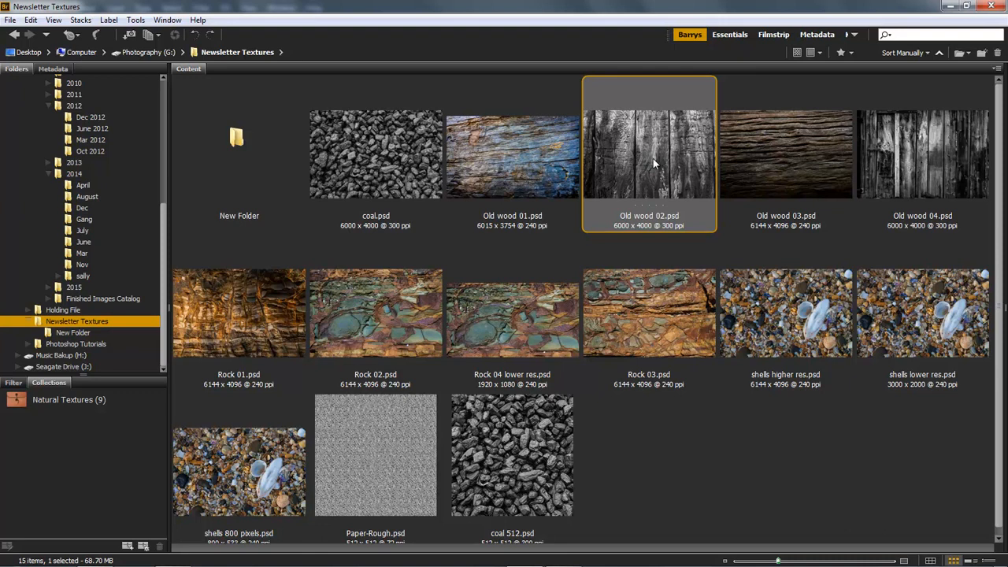
click(380, 456)
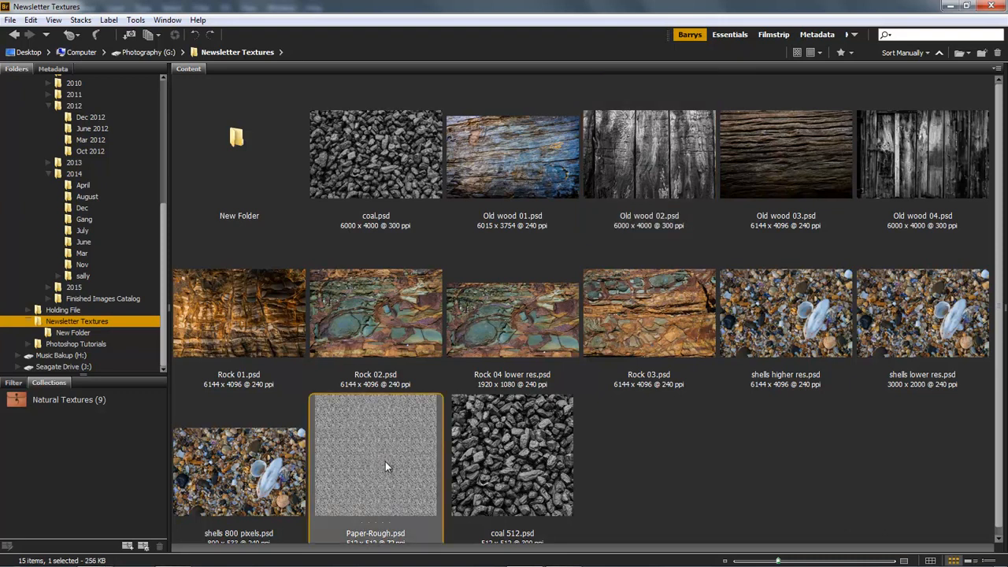